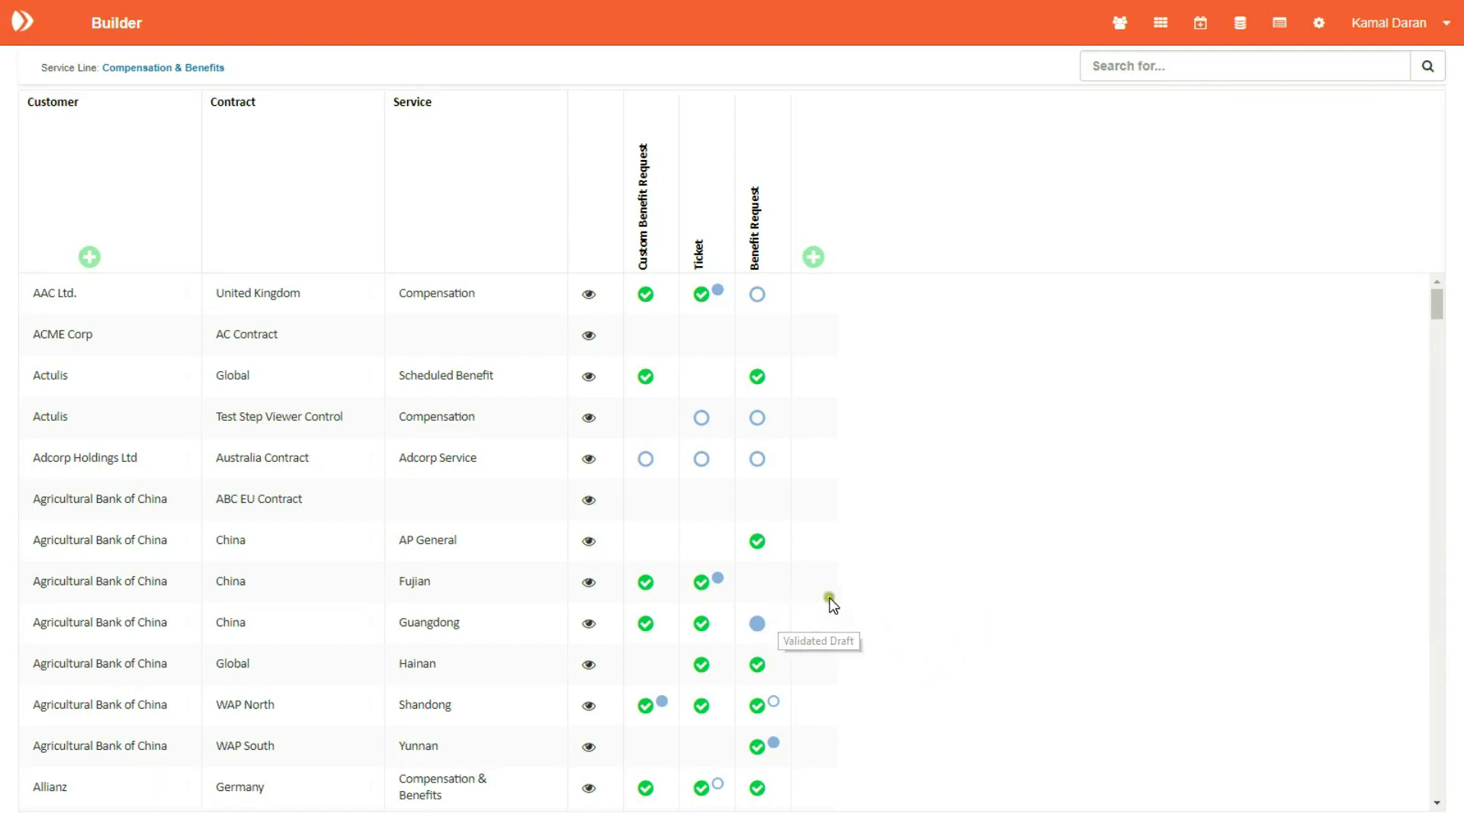
Step: Create a Benefit Request case for Agricultural Bank of China, China contract, Fujian service, without cloning an existing case
mouse_move(746, 591)
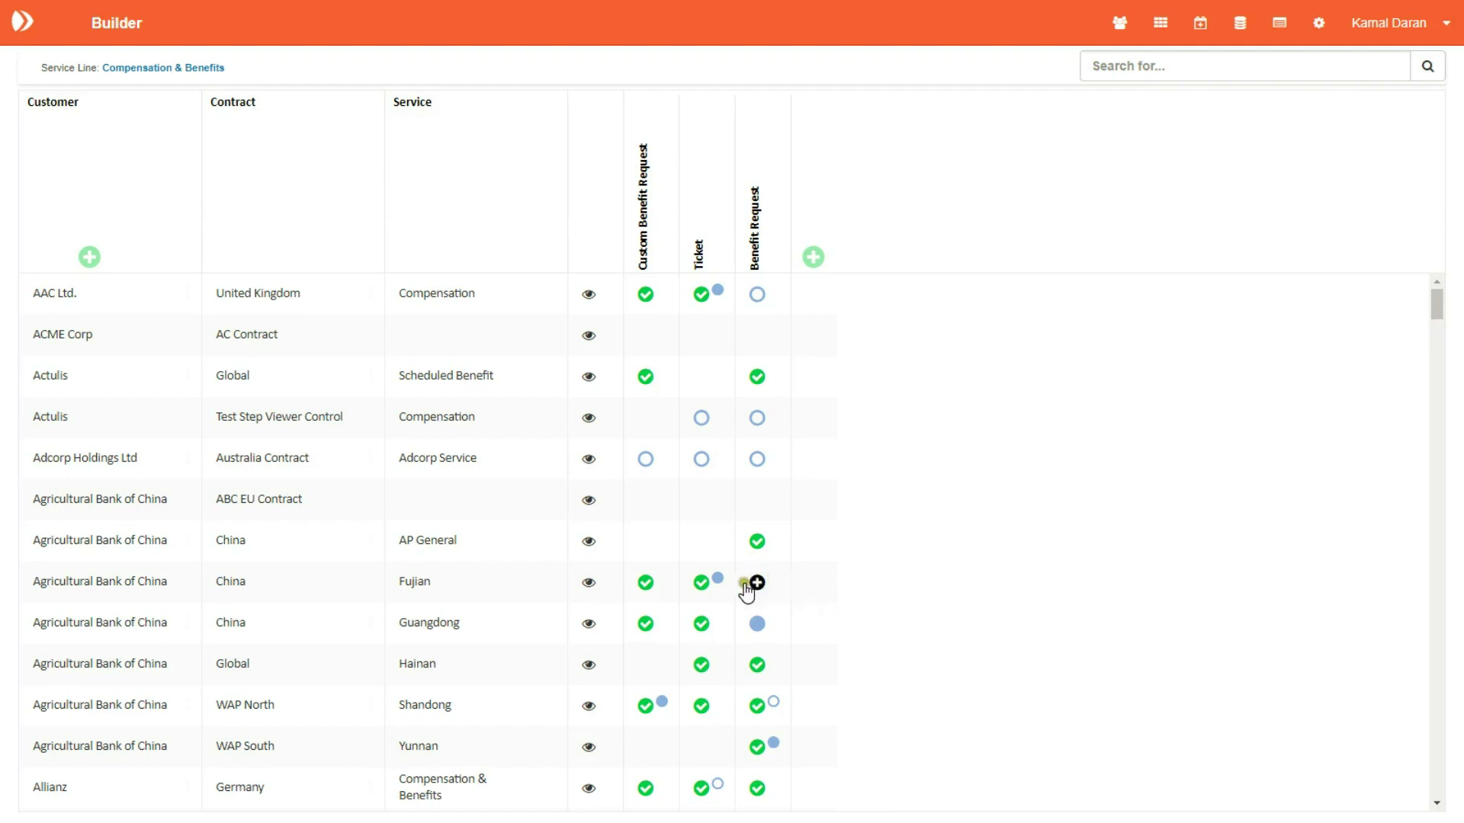
click(758, 584)
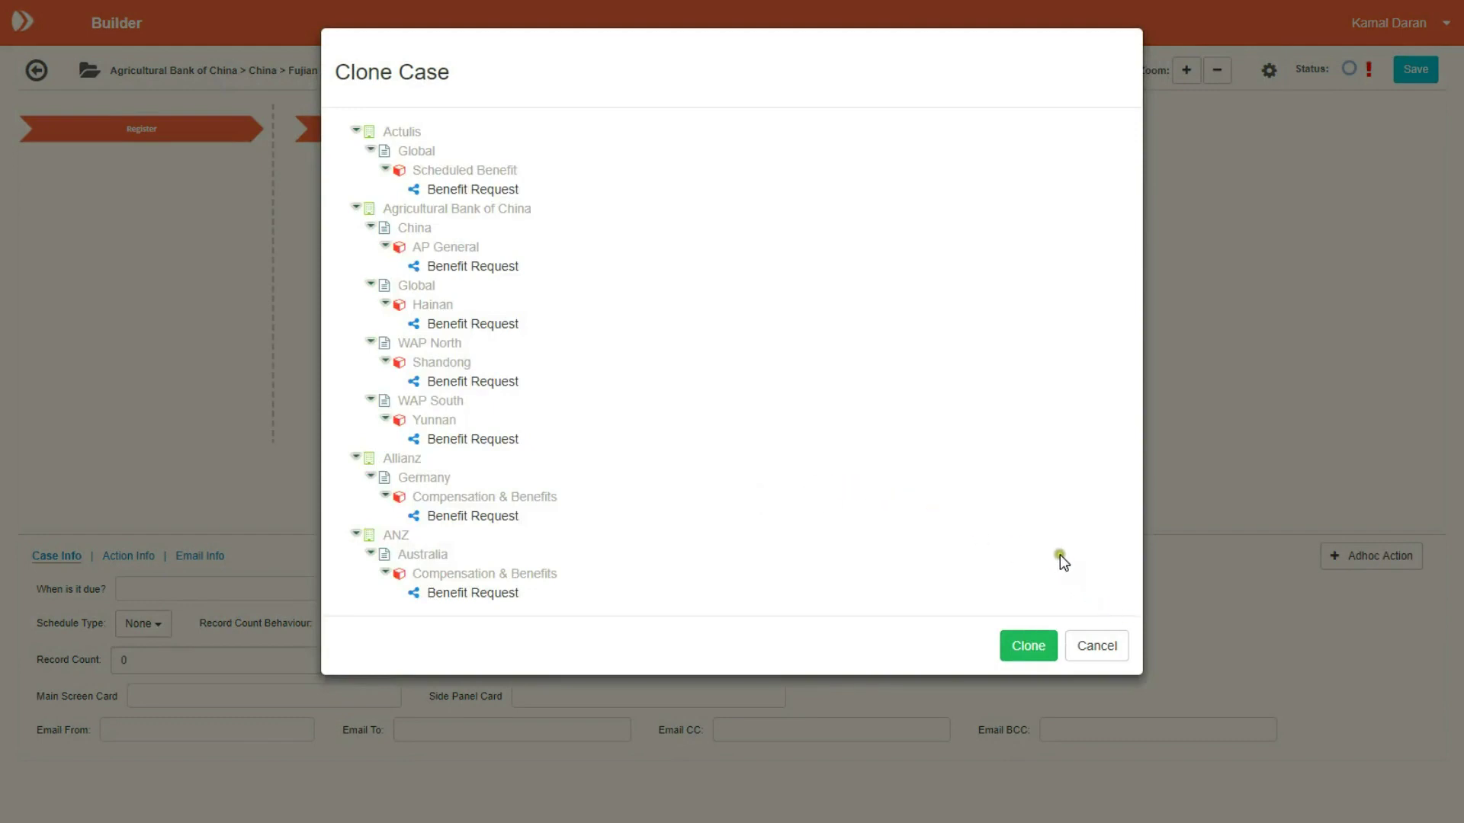
click(1104, 647)
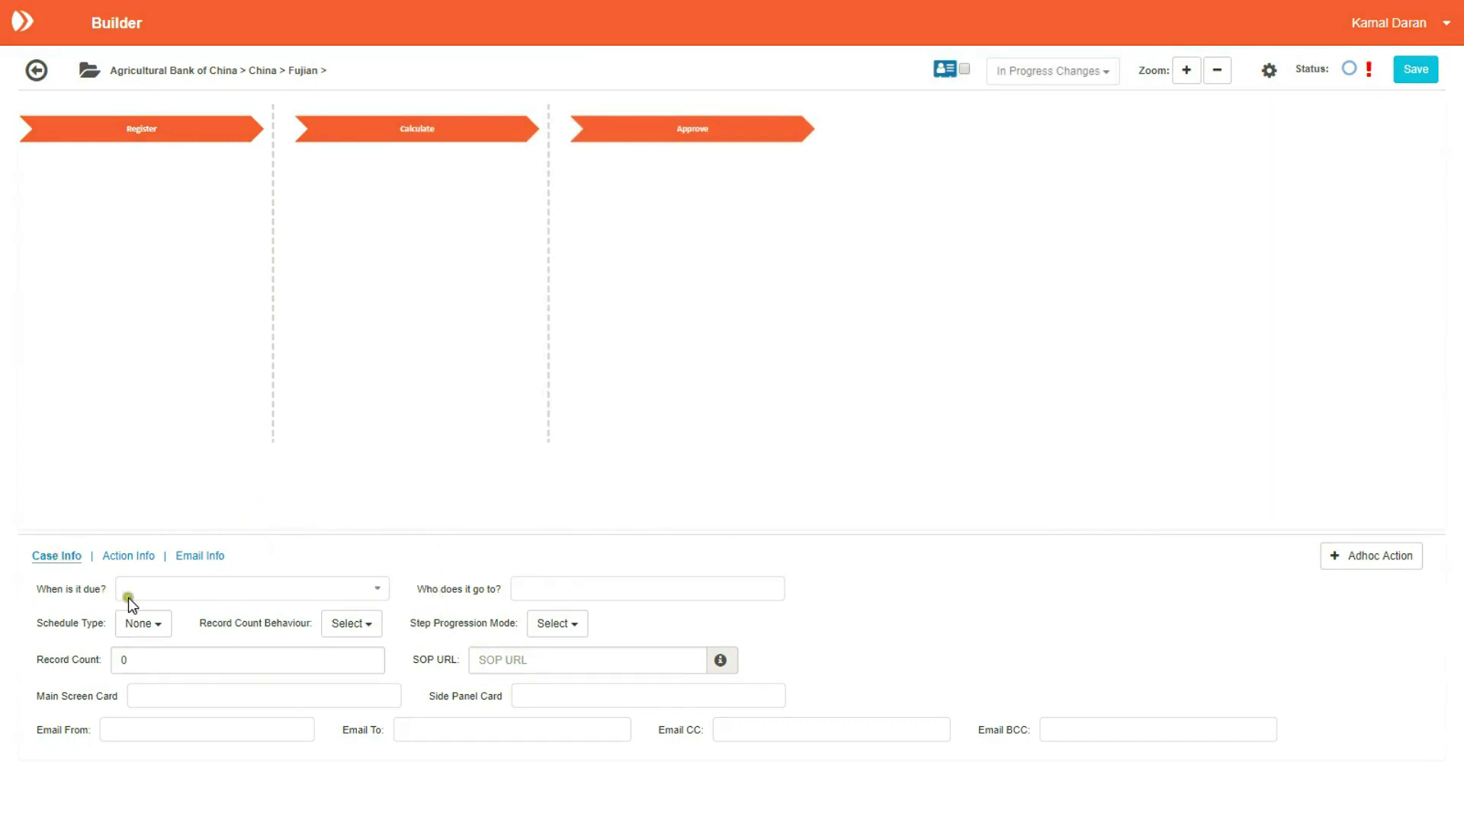
Step: Set the case's due date rule to "2 W.Days from Start (Overridable)"
click(378, 592)
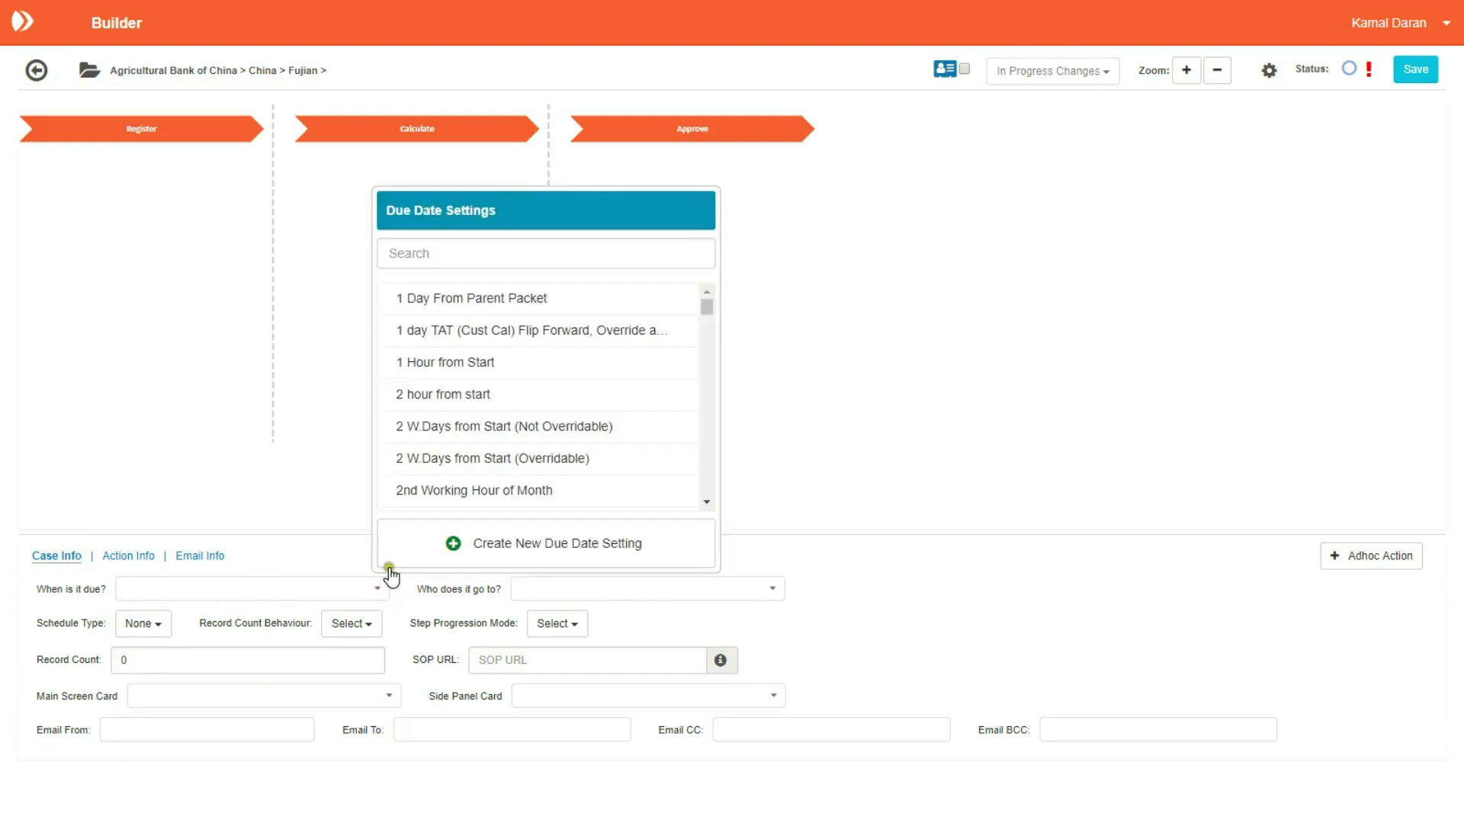
click(708, 424)
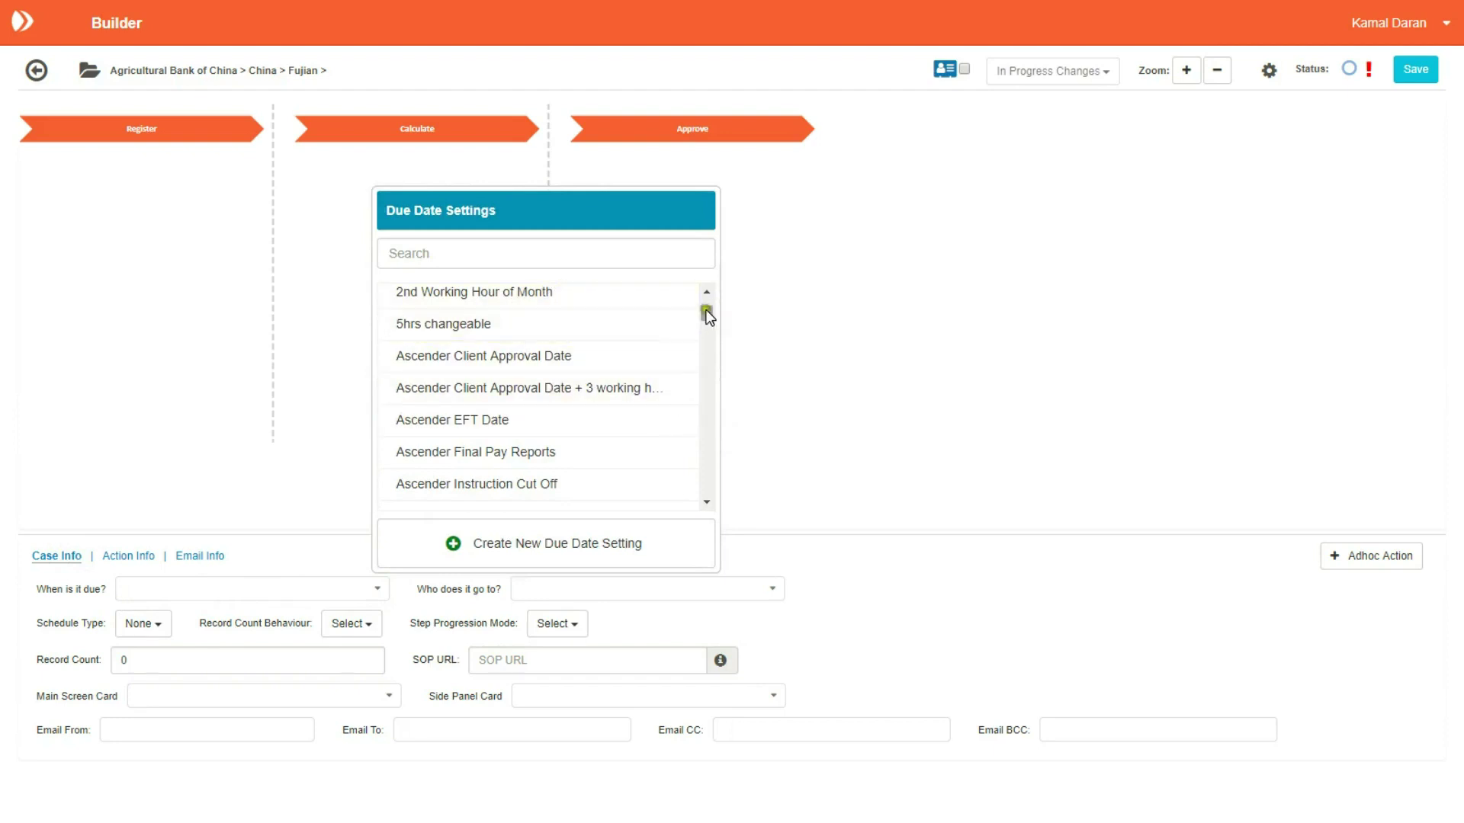
drag(707, 317, 700, 306)
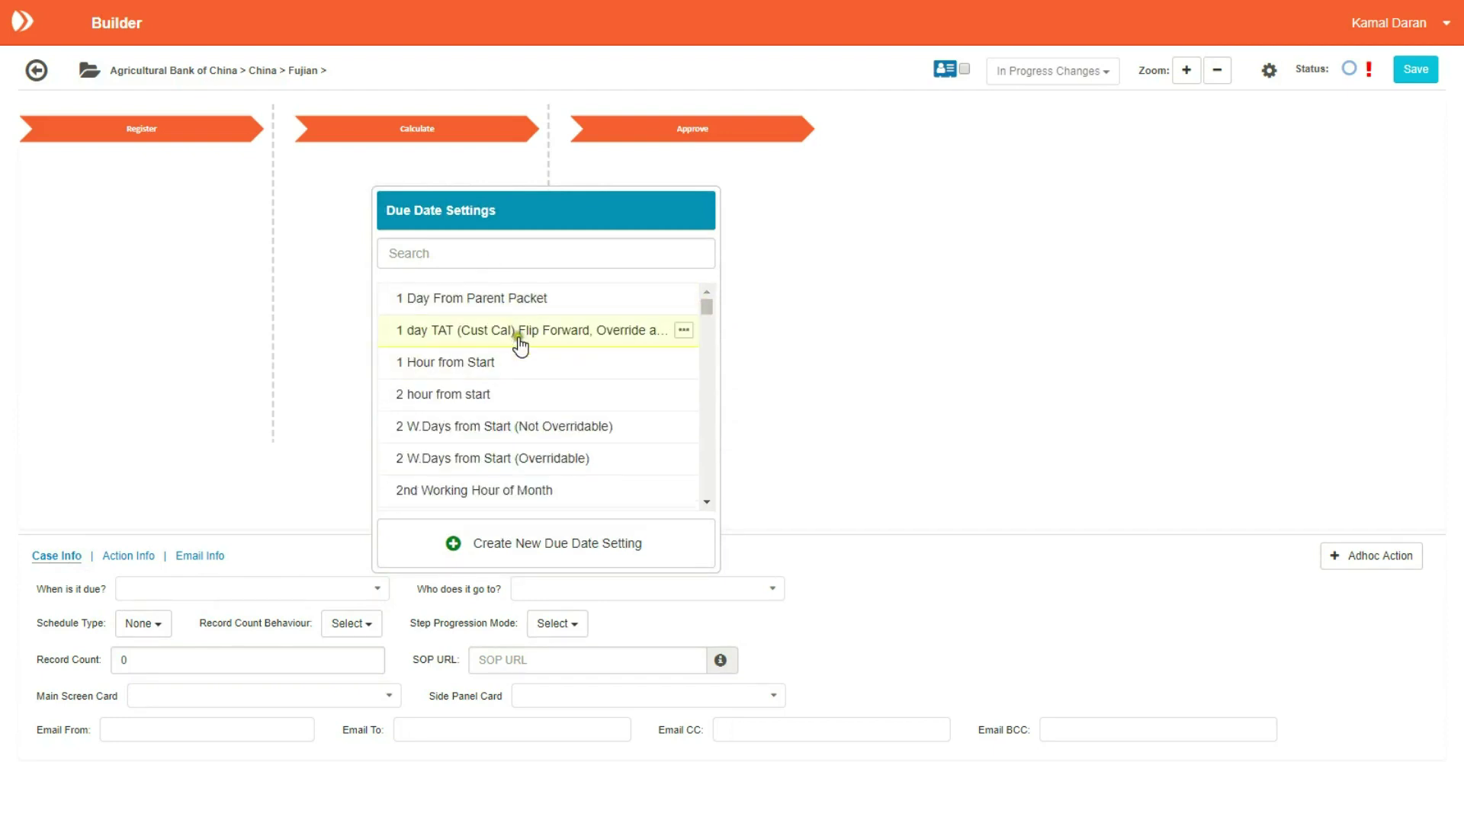
click(480, 459)
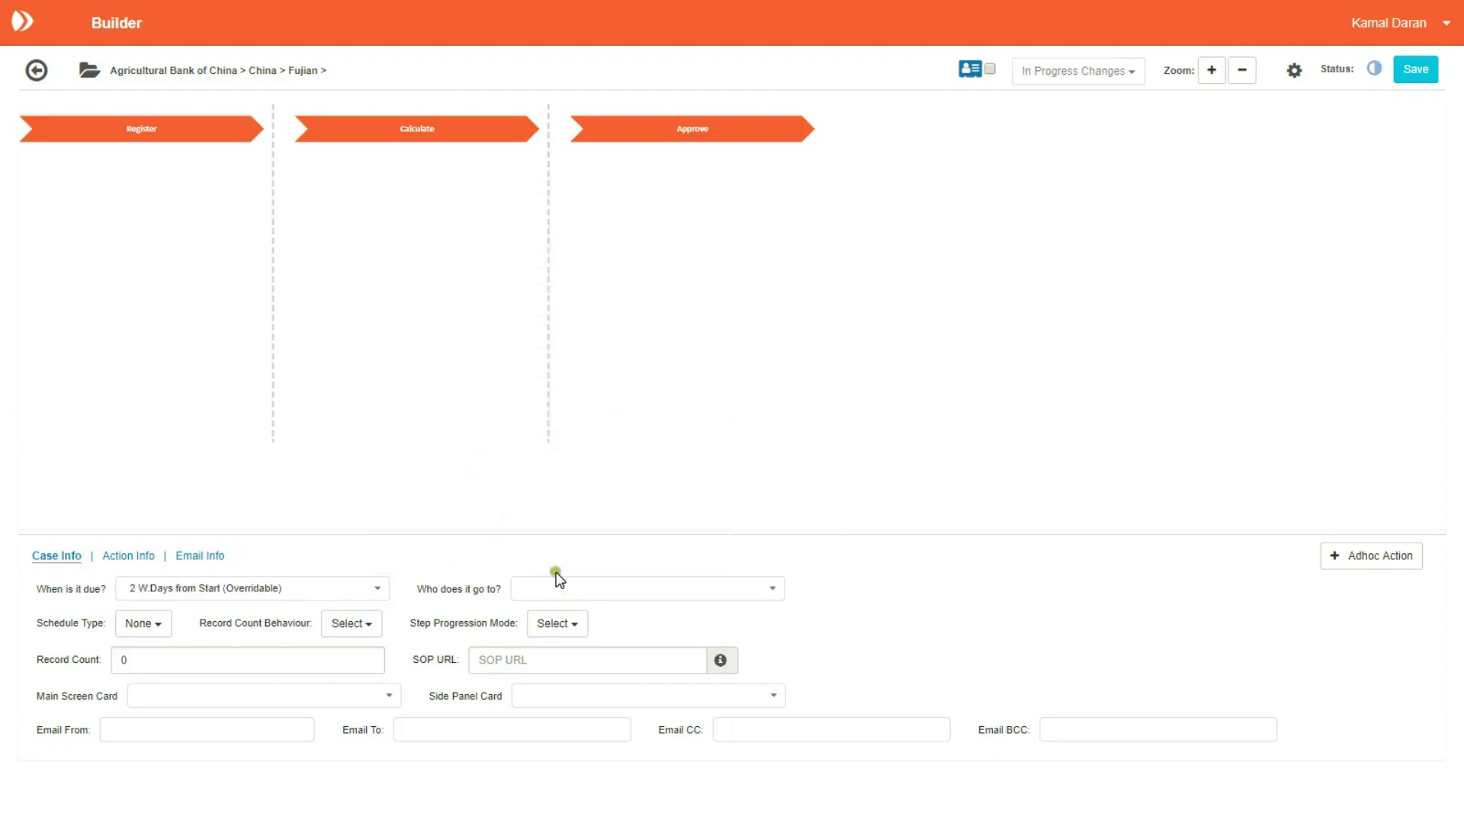
Step: Allocate the case to Case Owner and review the details of the selected due date rule
click(772, 588)
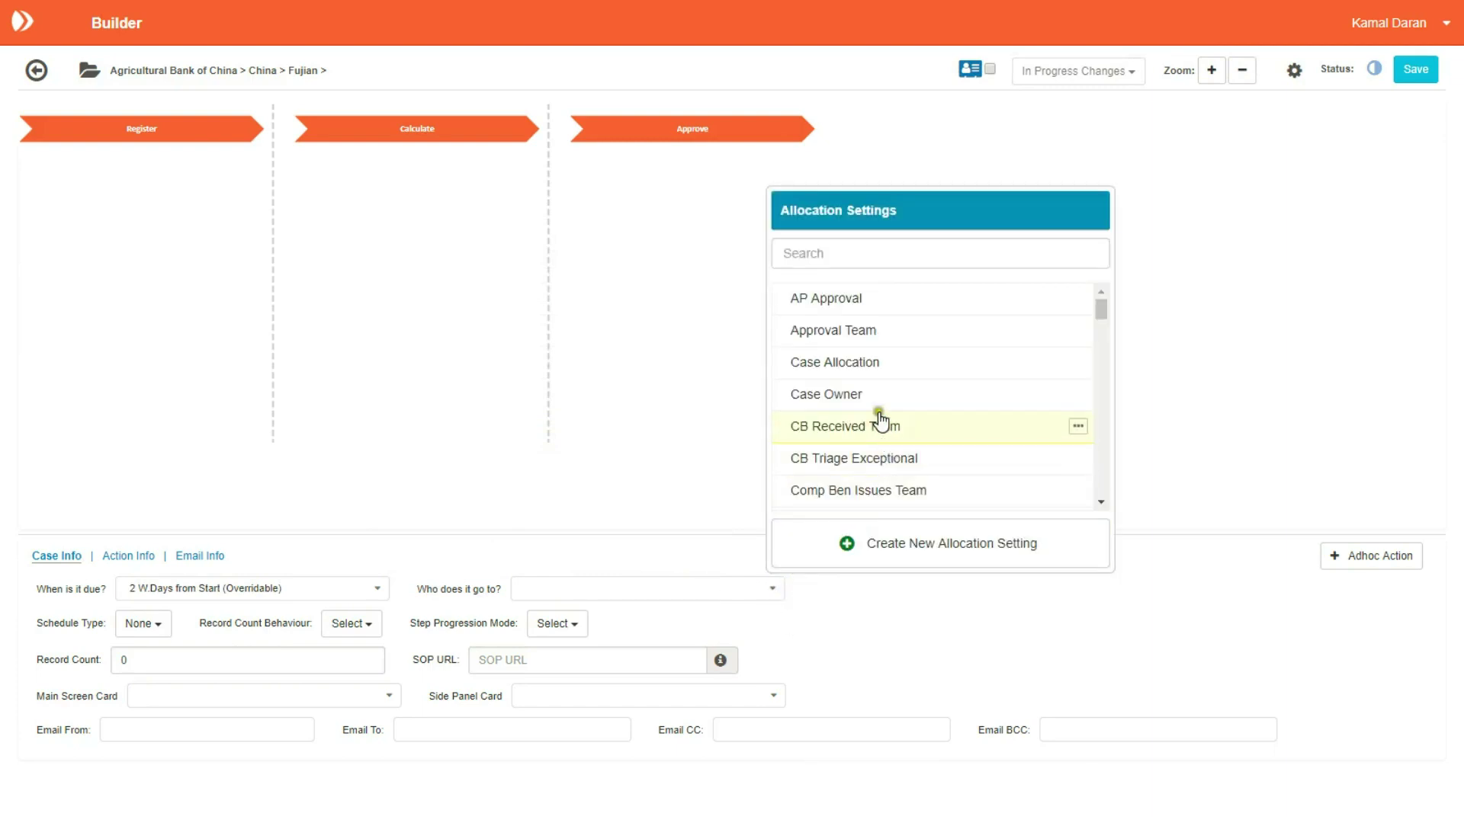
click(820, 396)
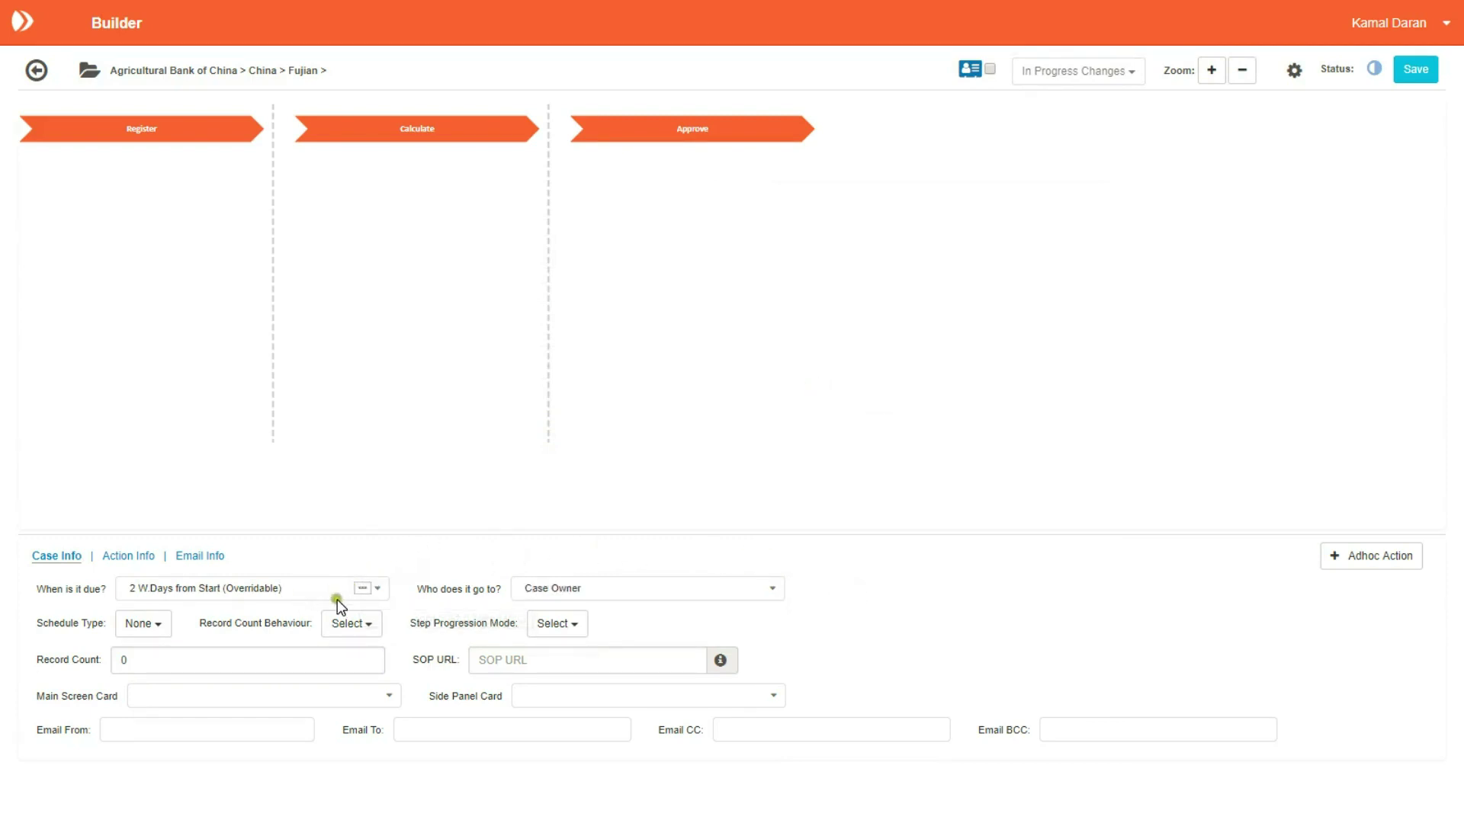
click(362, 589)
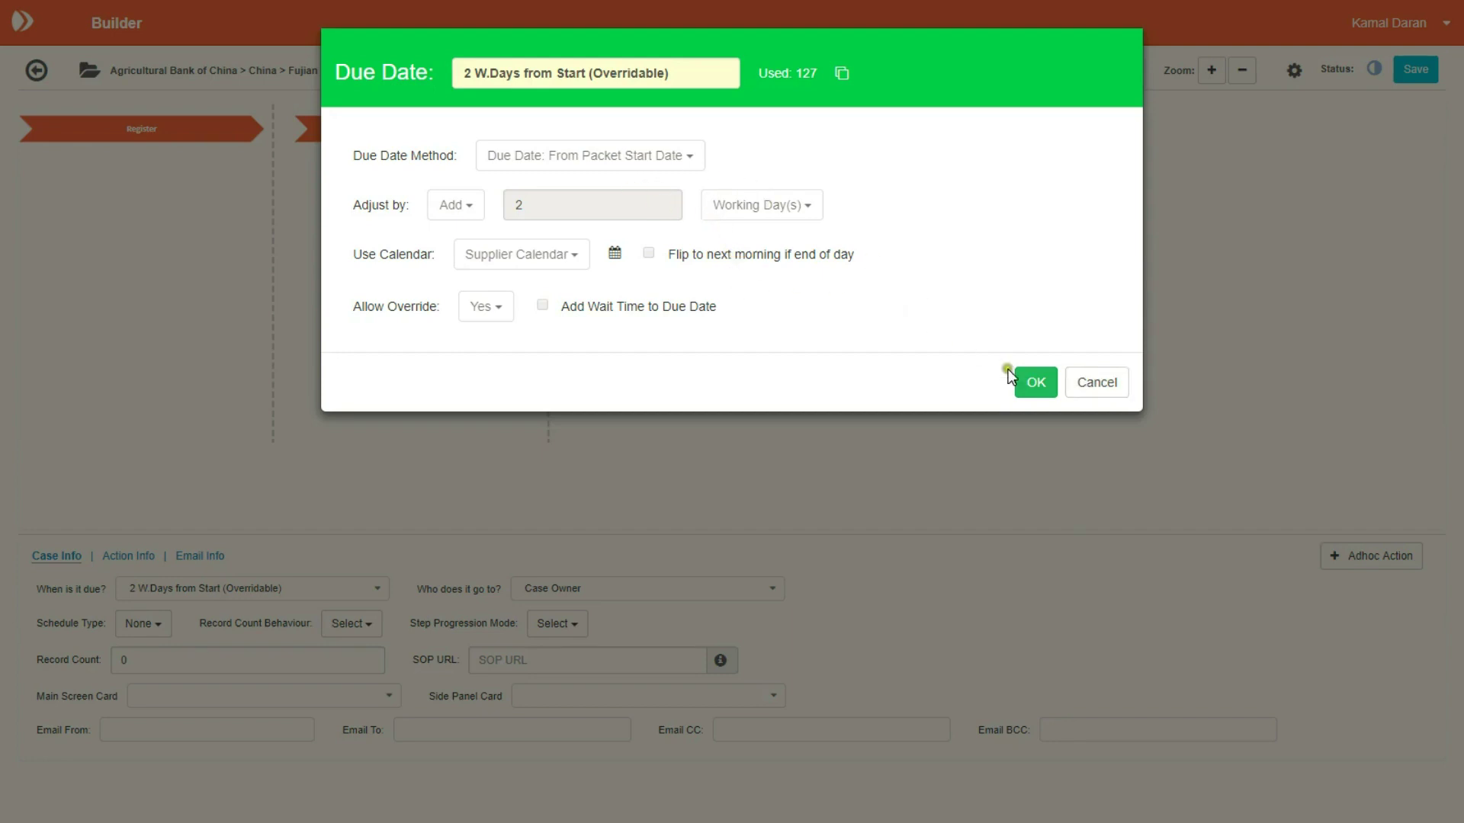
click(1051, 391)
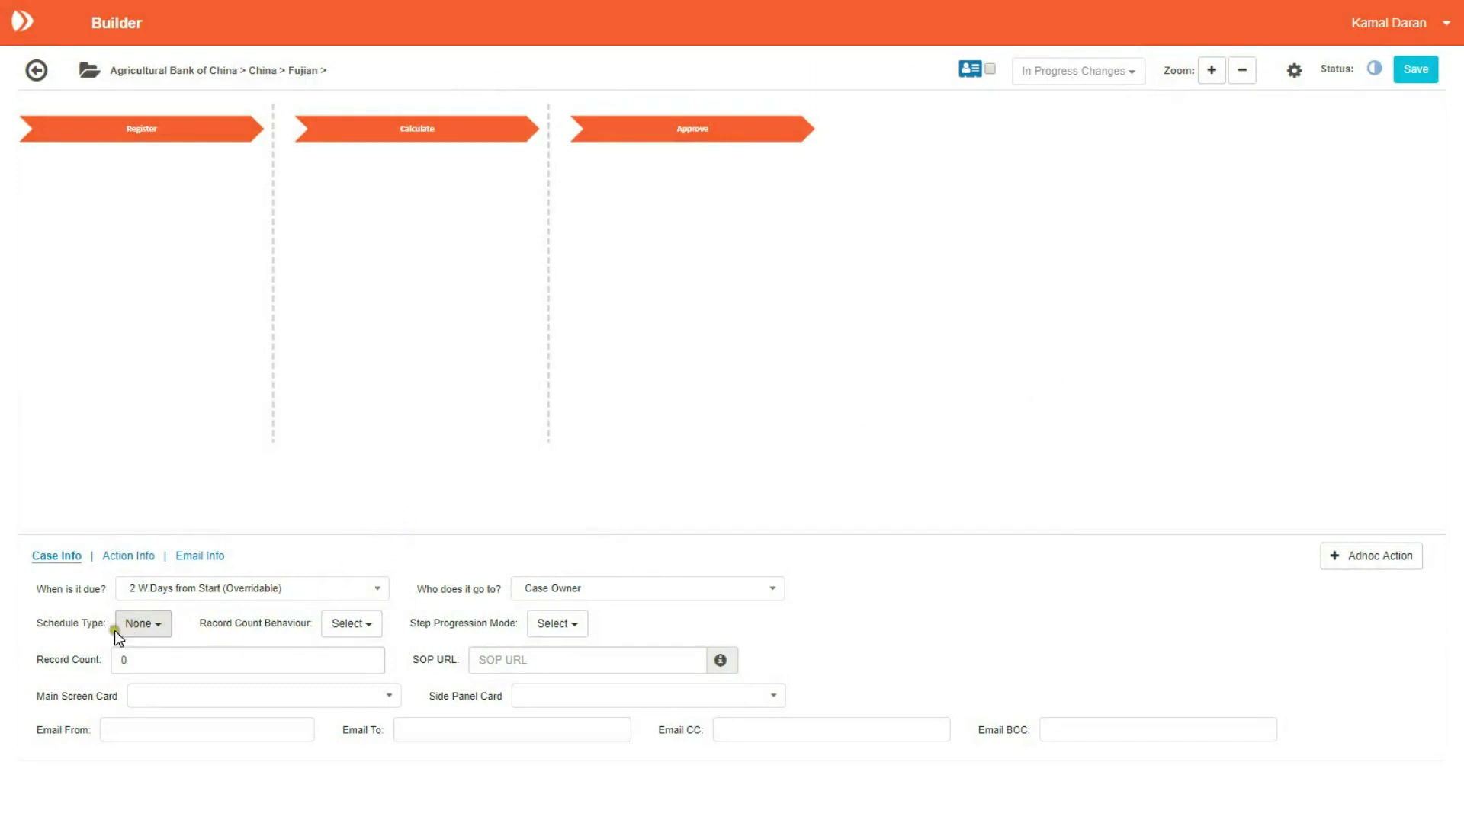
Step: Set the schedule type to Sample Schedule (Supplier Scope) and the record count to 100
click(157, 627)
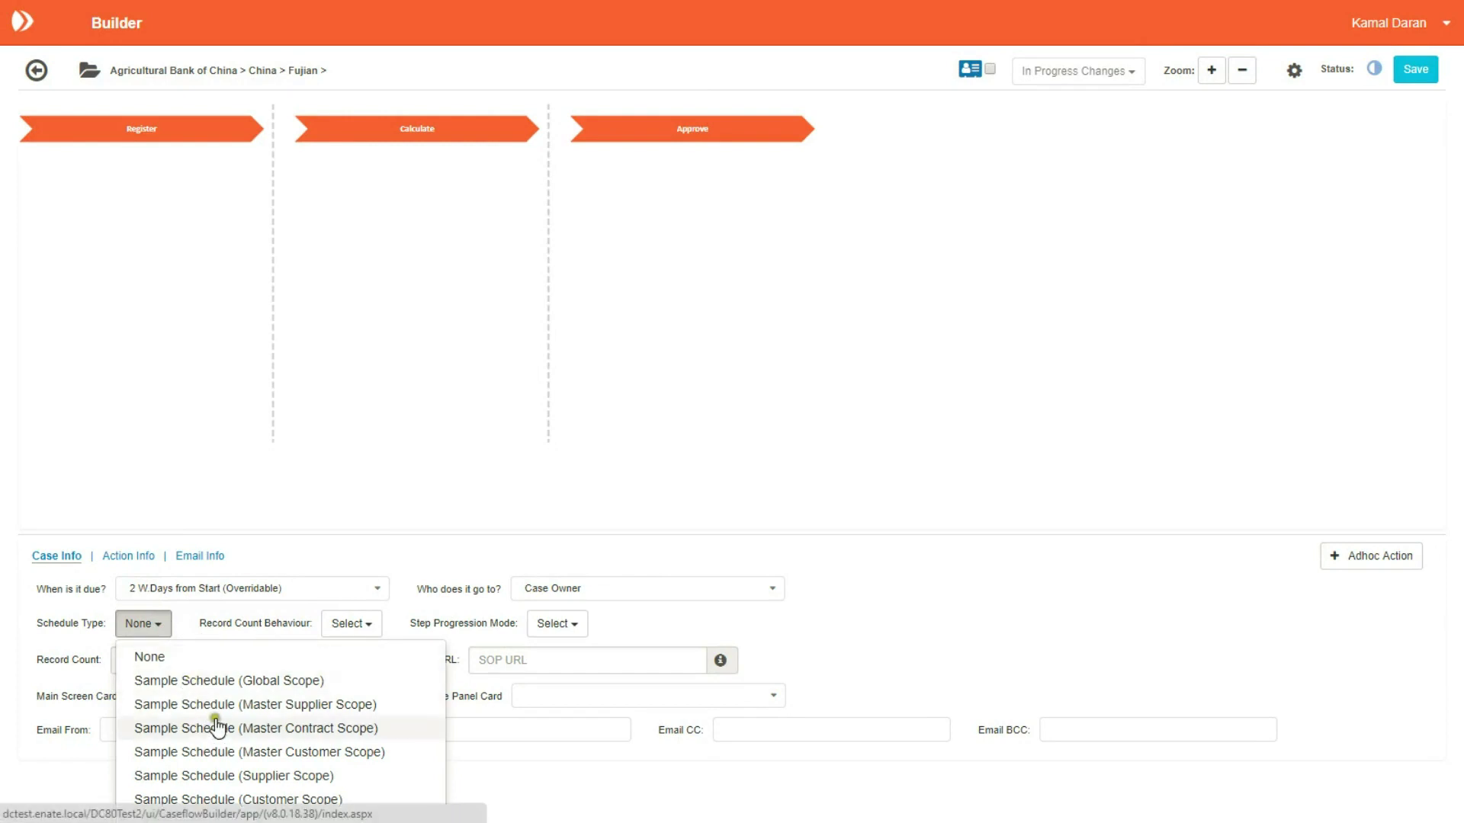
click(198, 777)
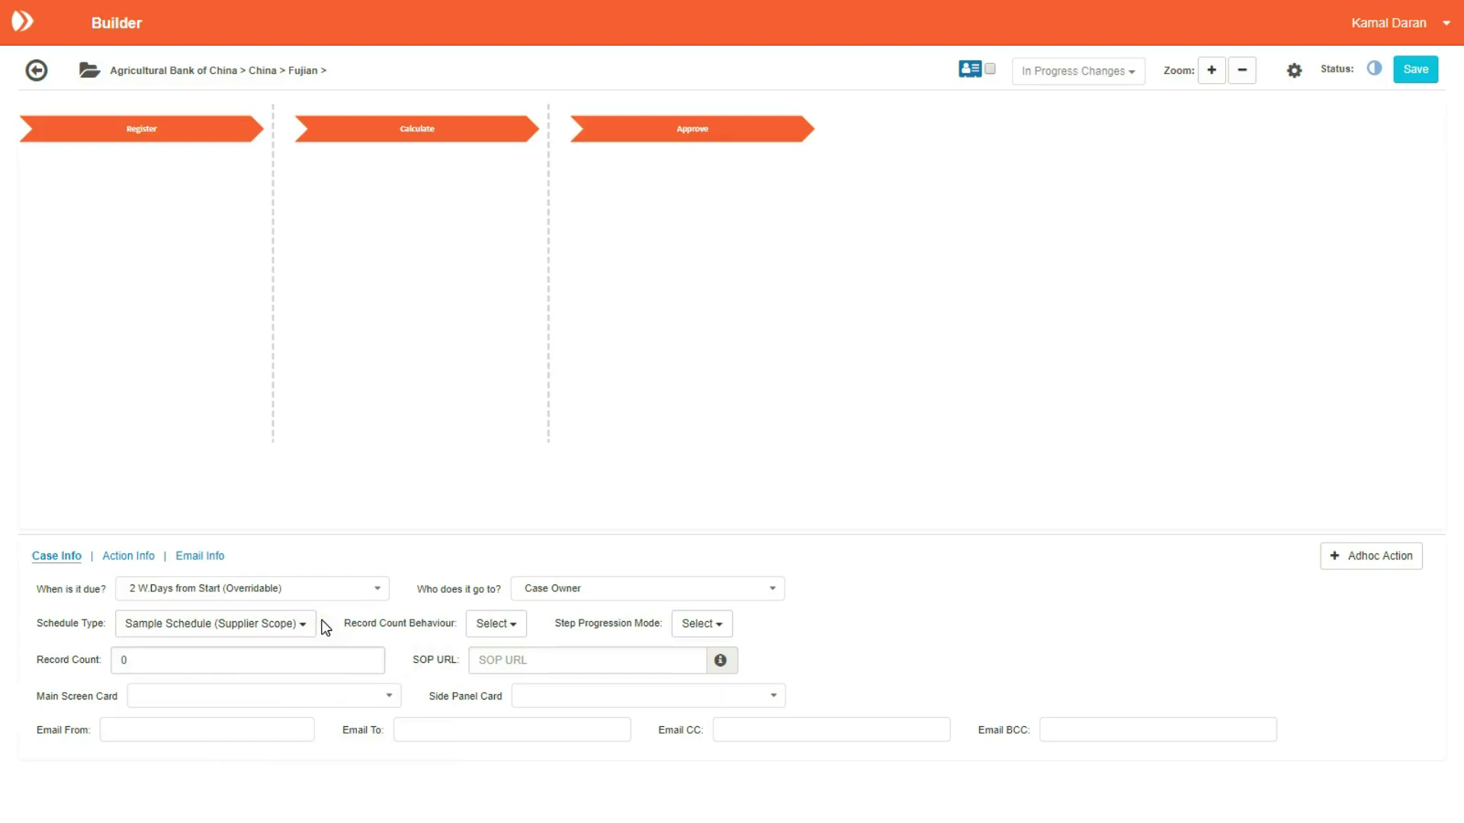
click(483, 628)
click(277, 672)
double_click(202, 659)
text(100)
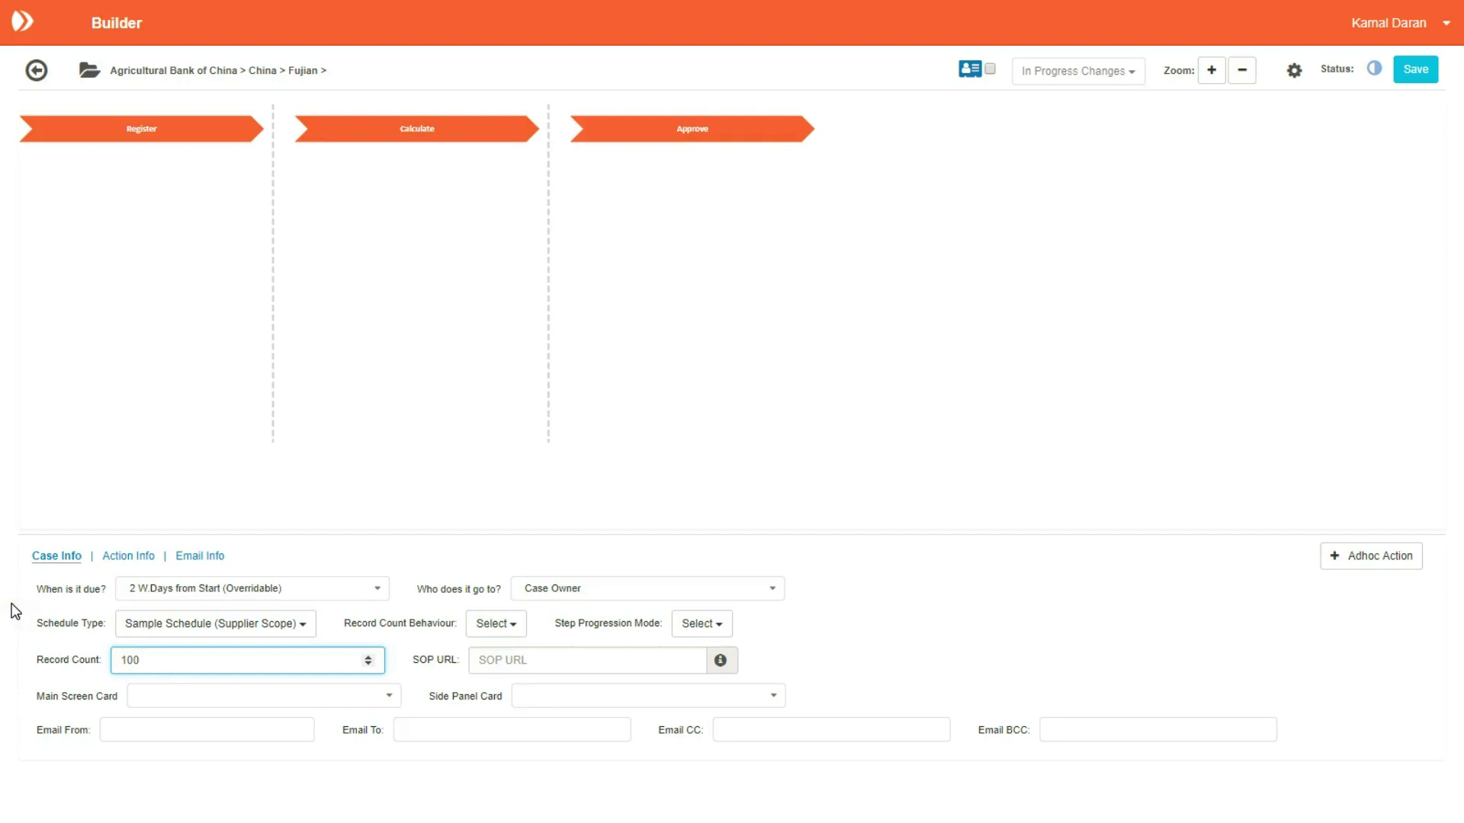
click(438, 612)
click(907, 588)
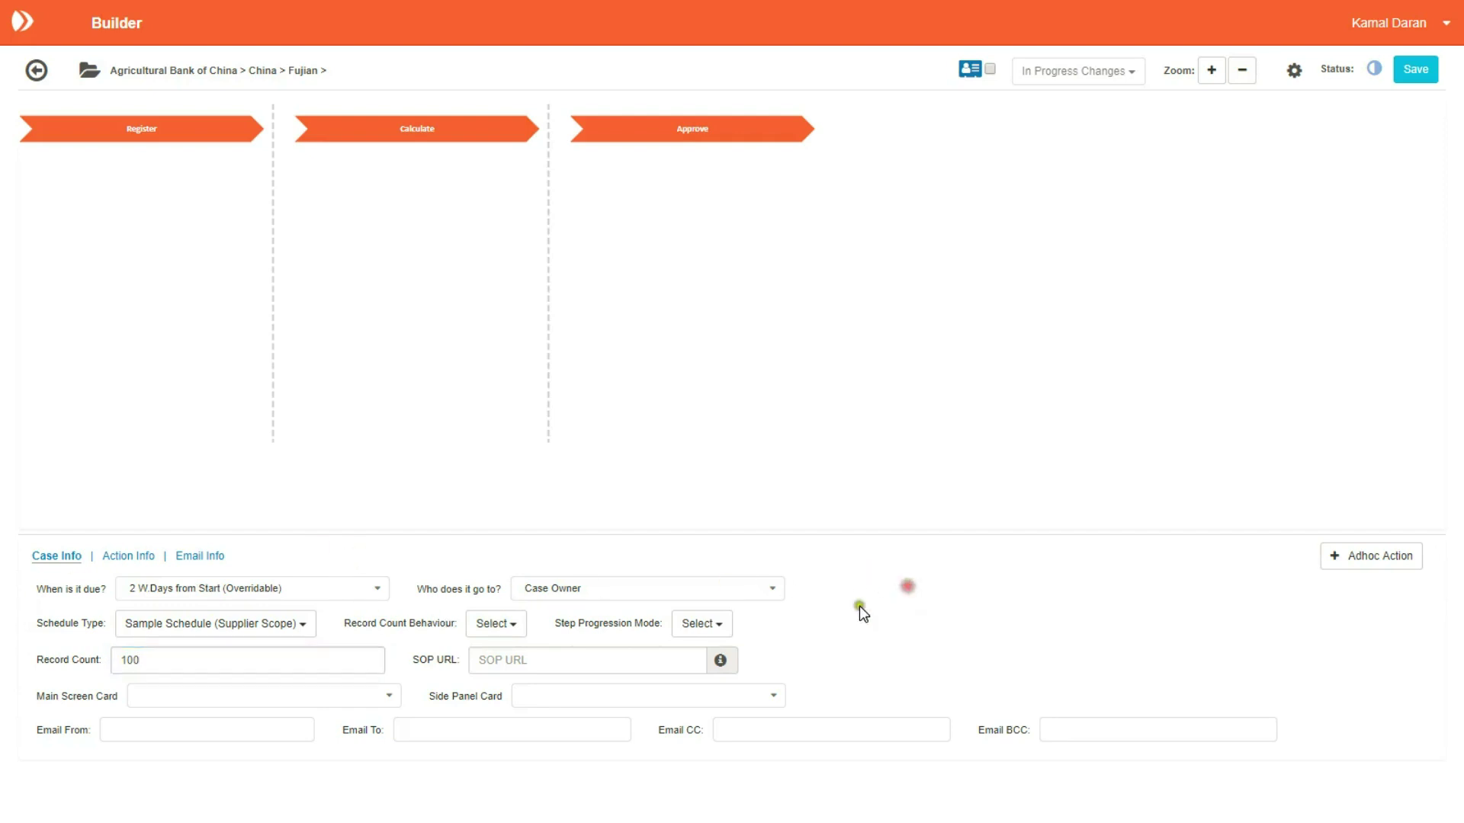
click(767, 607)
Step: Set the record count behaviour to Show - Persist
click(512, 625)
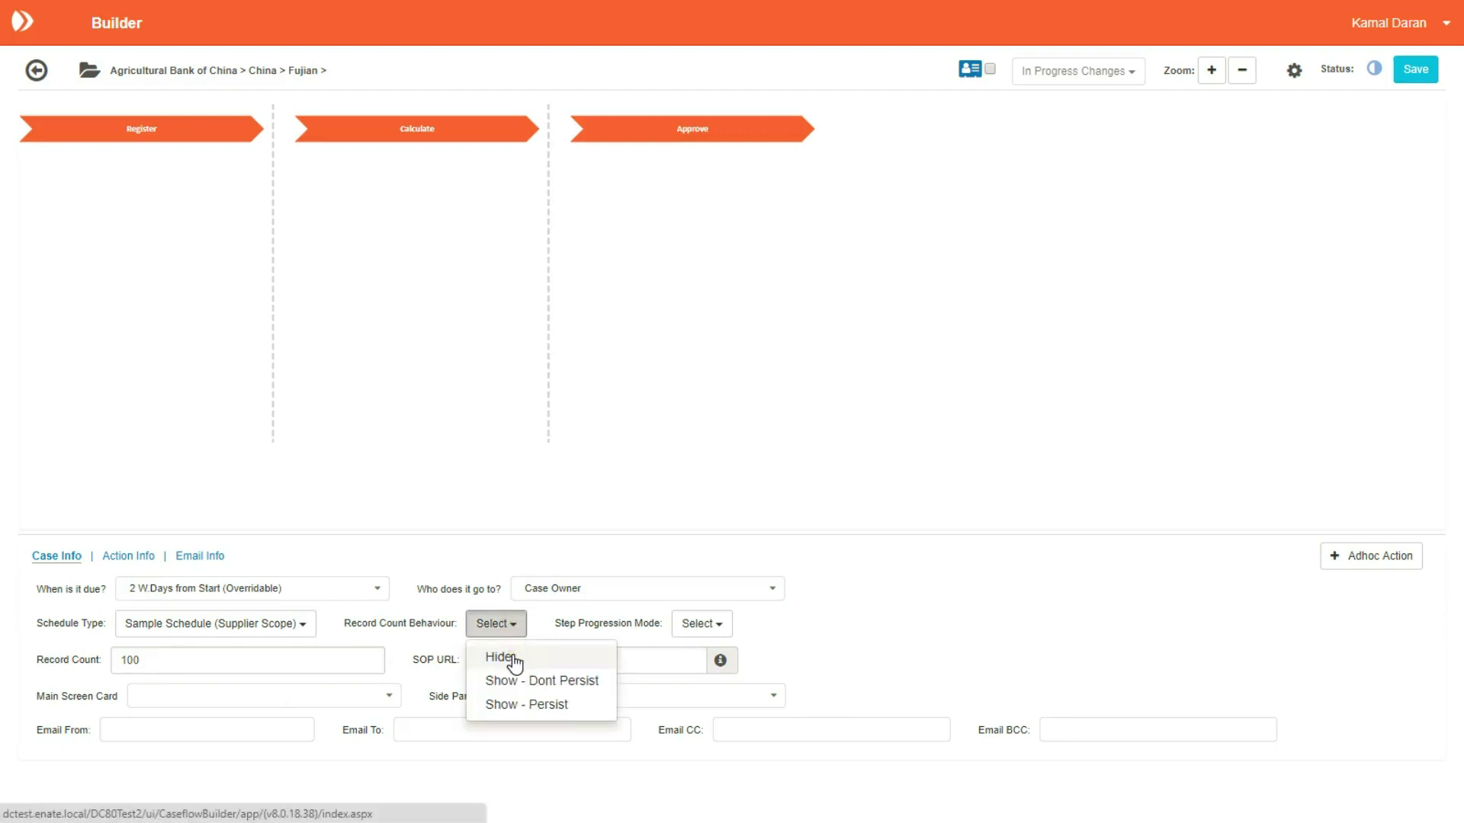
click(571, 684)
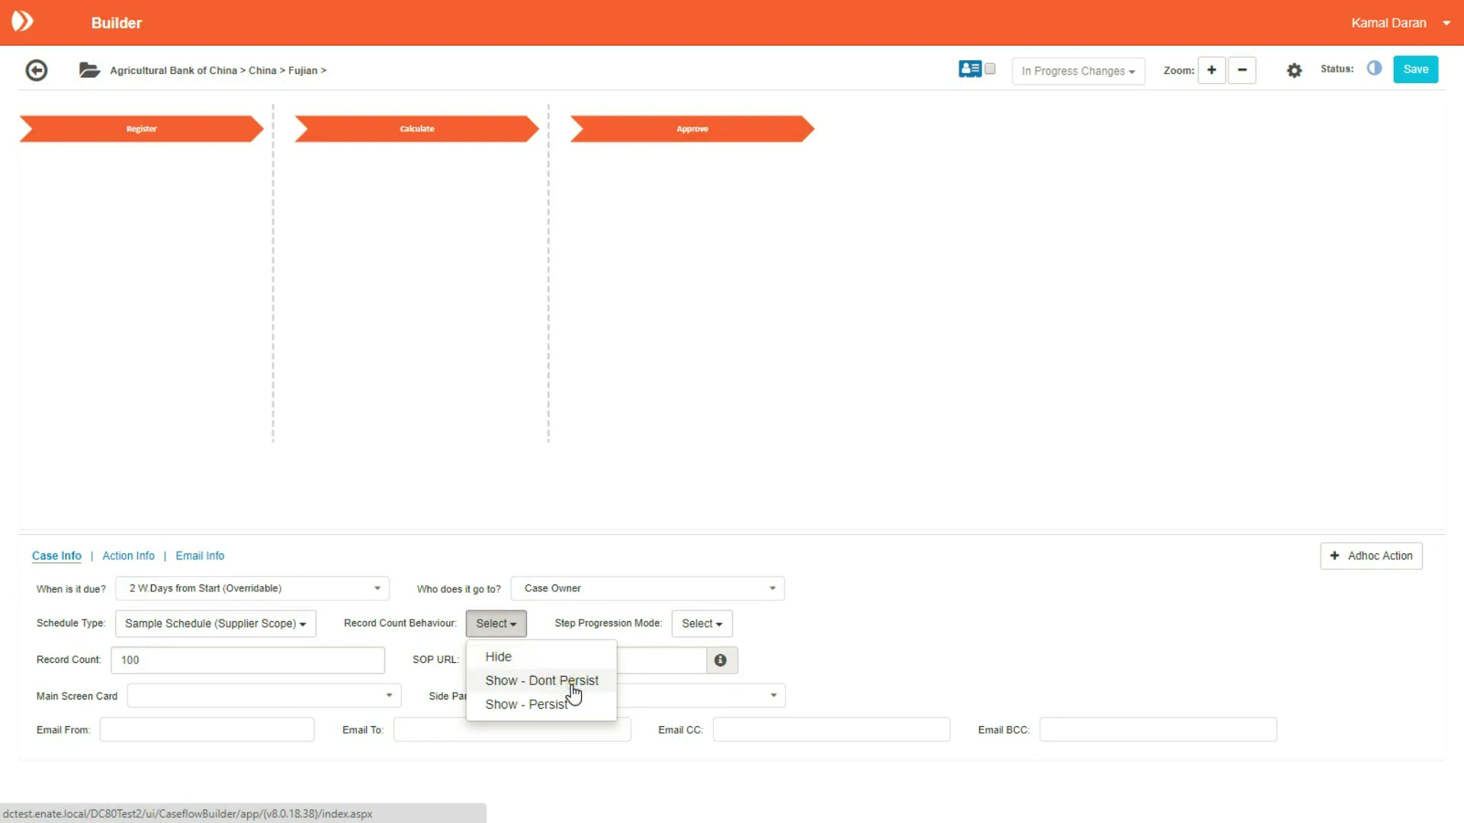
click(555, 703)
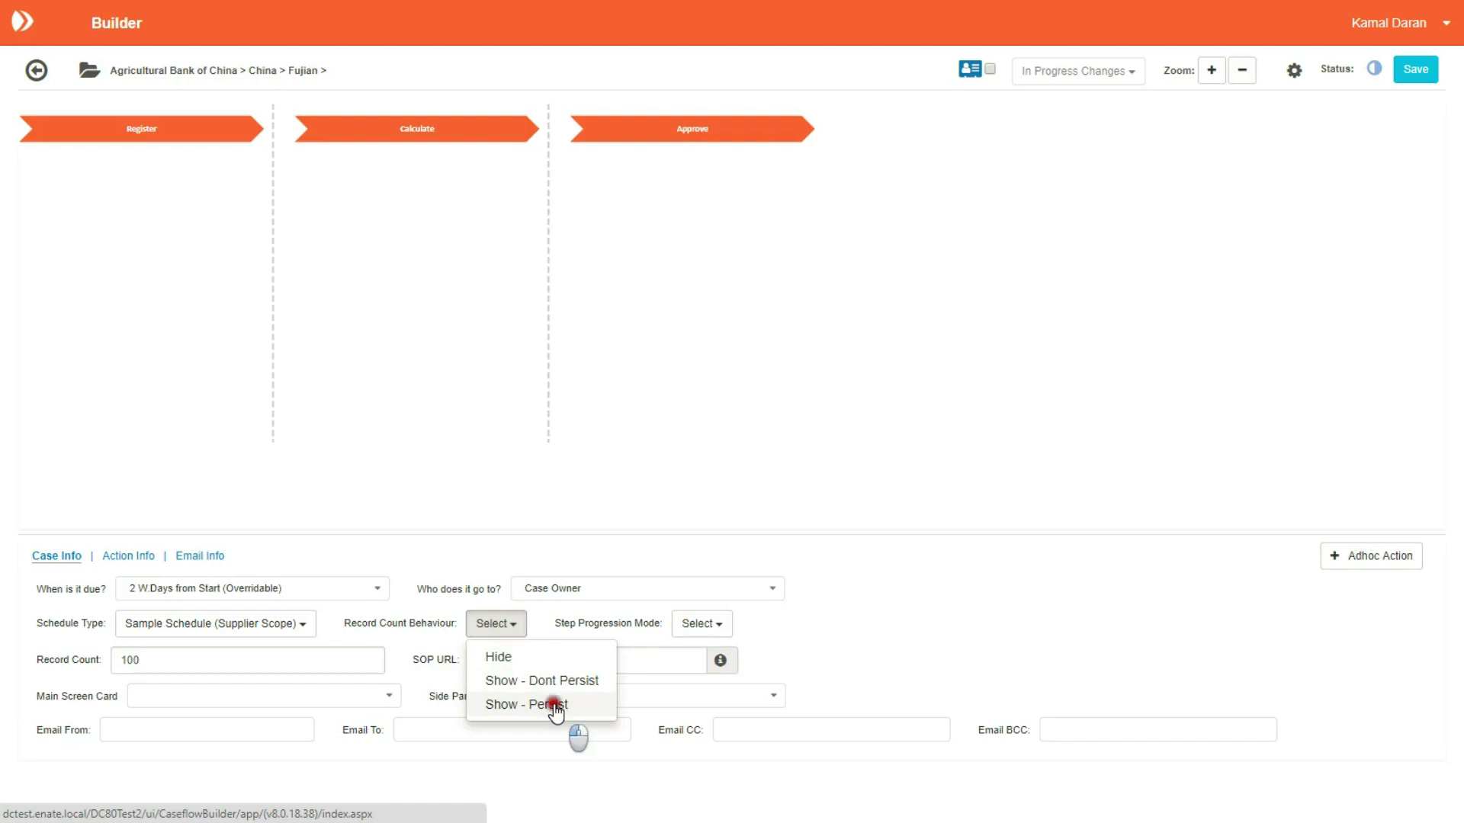
Step: Review the step progression options and set the mode to Manual
click(757, 619)
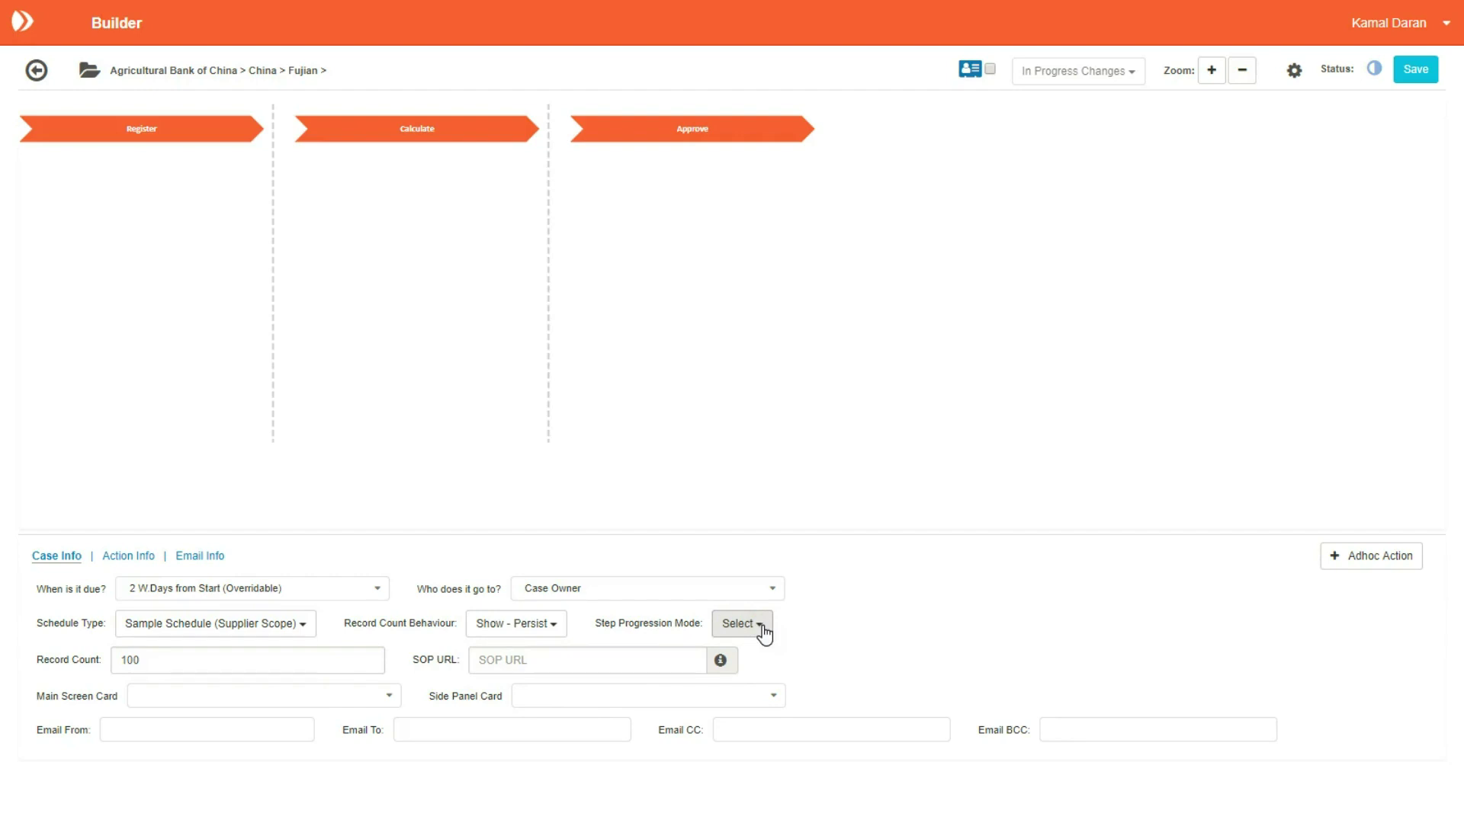
click(763, 629)
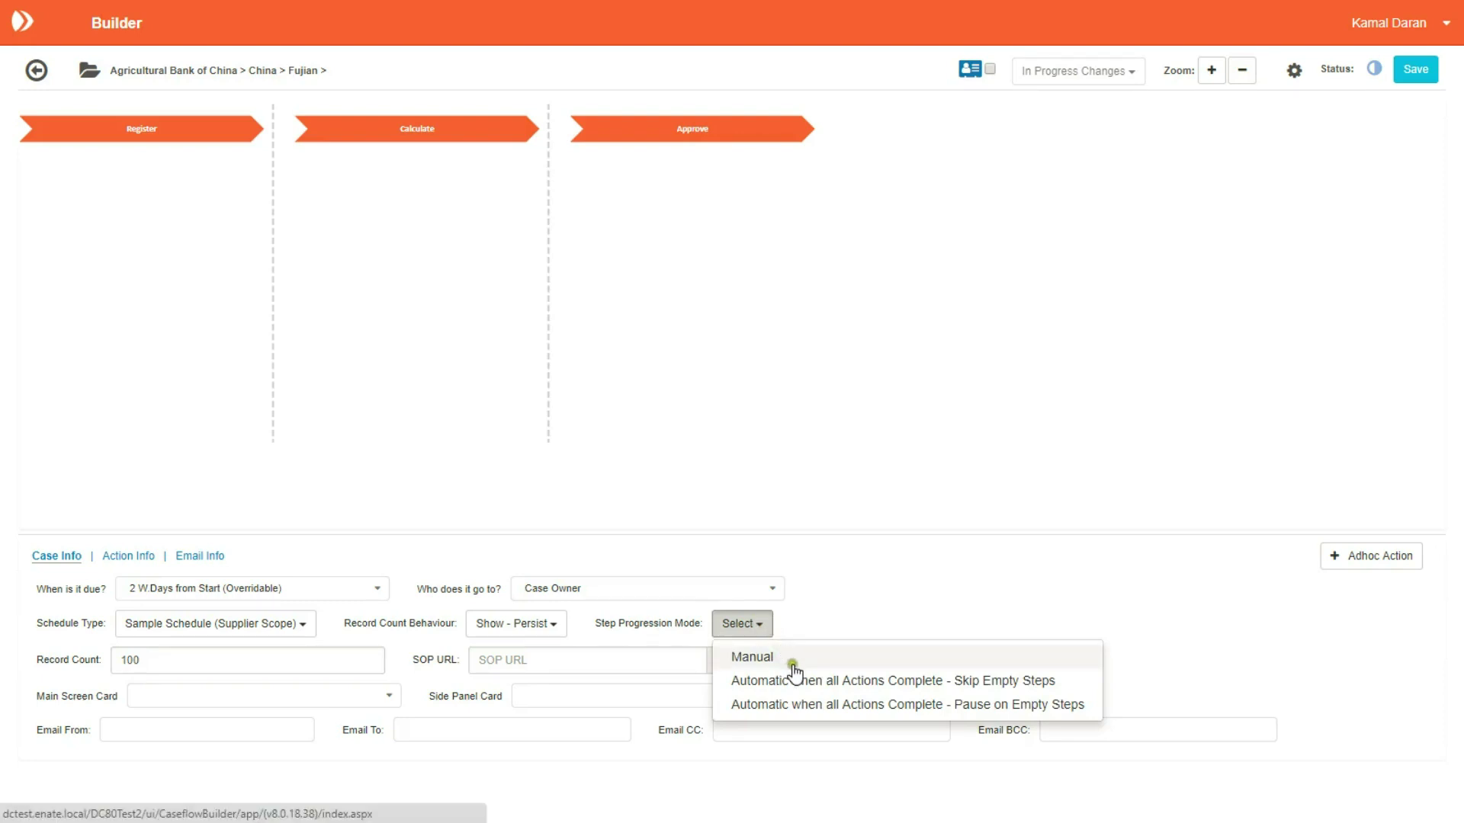
click(784, 658)
click(751, 659)
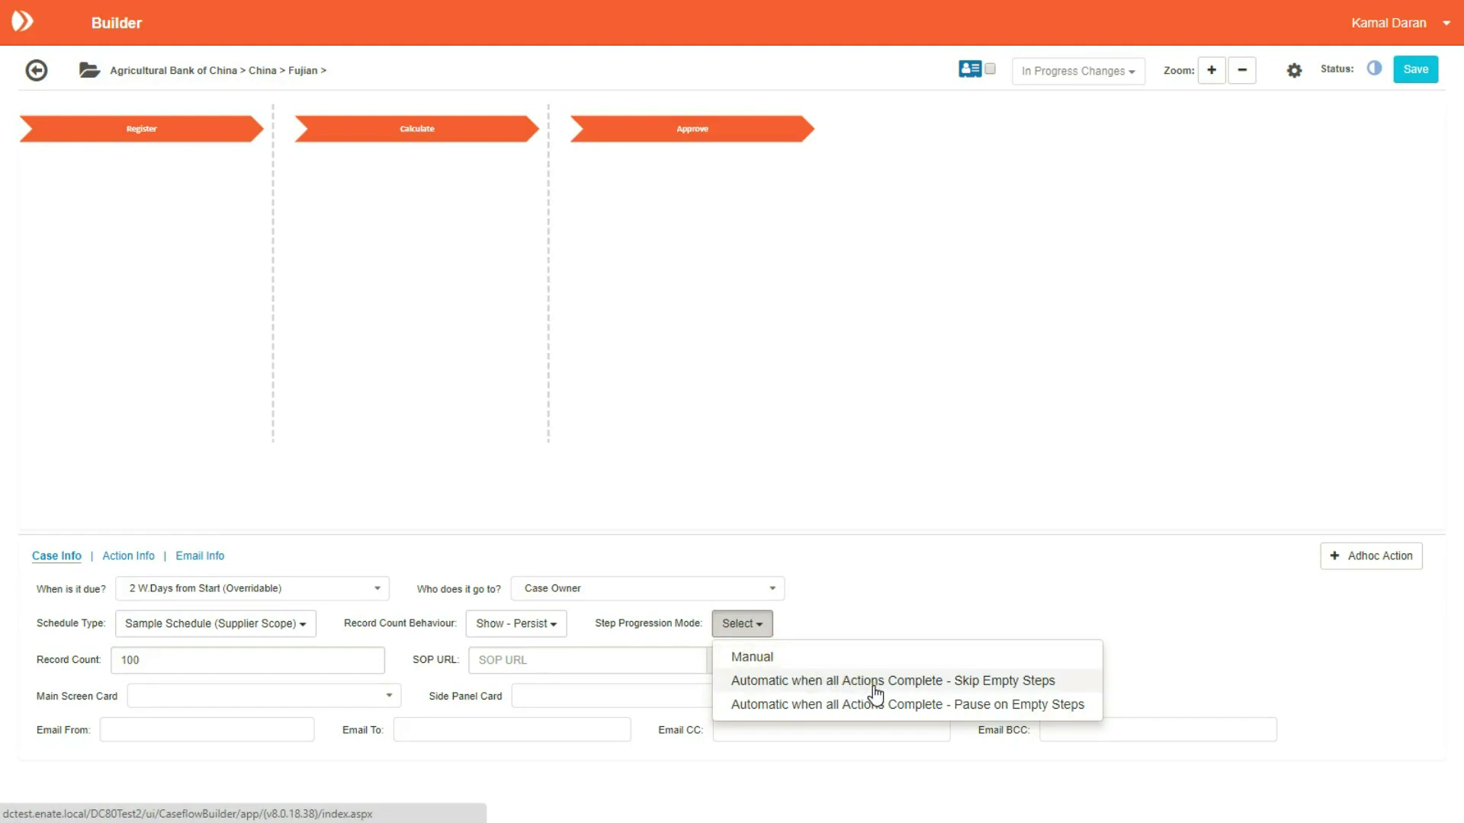
click(893, 707)
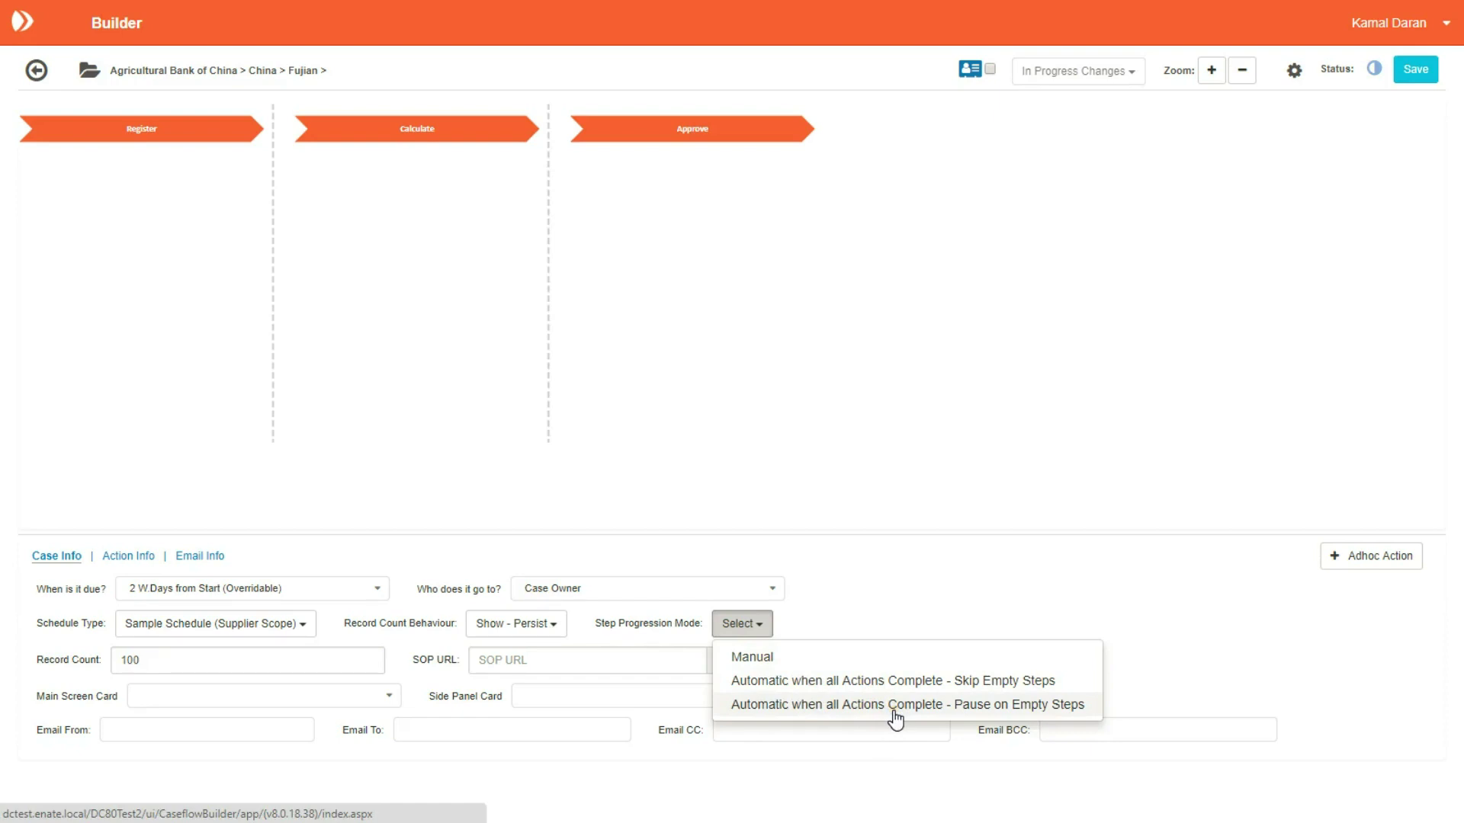
click(778, 661)
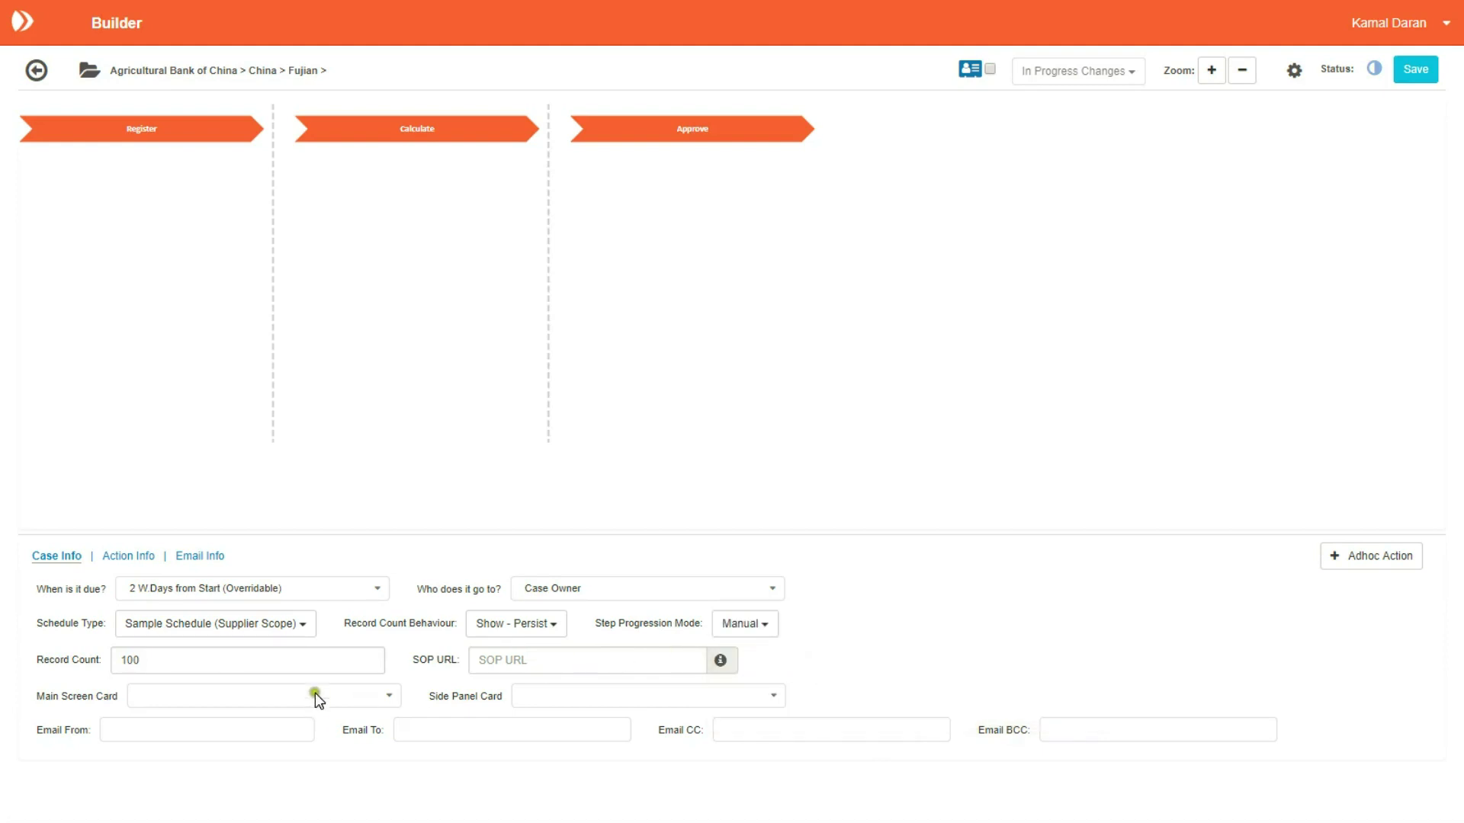
click(573, 660)
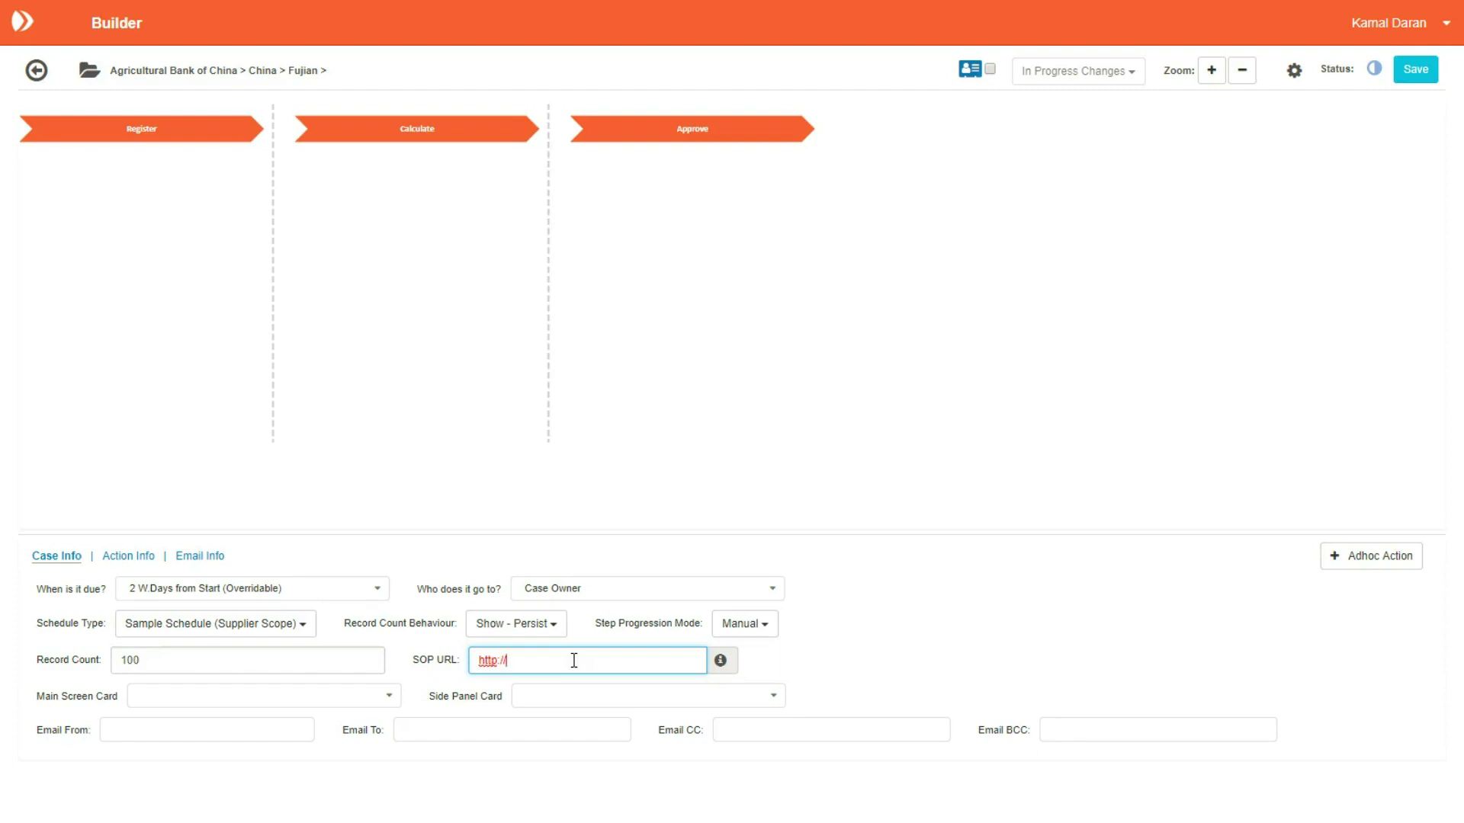
text(//acmehr.com/infodocs/compben.html)
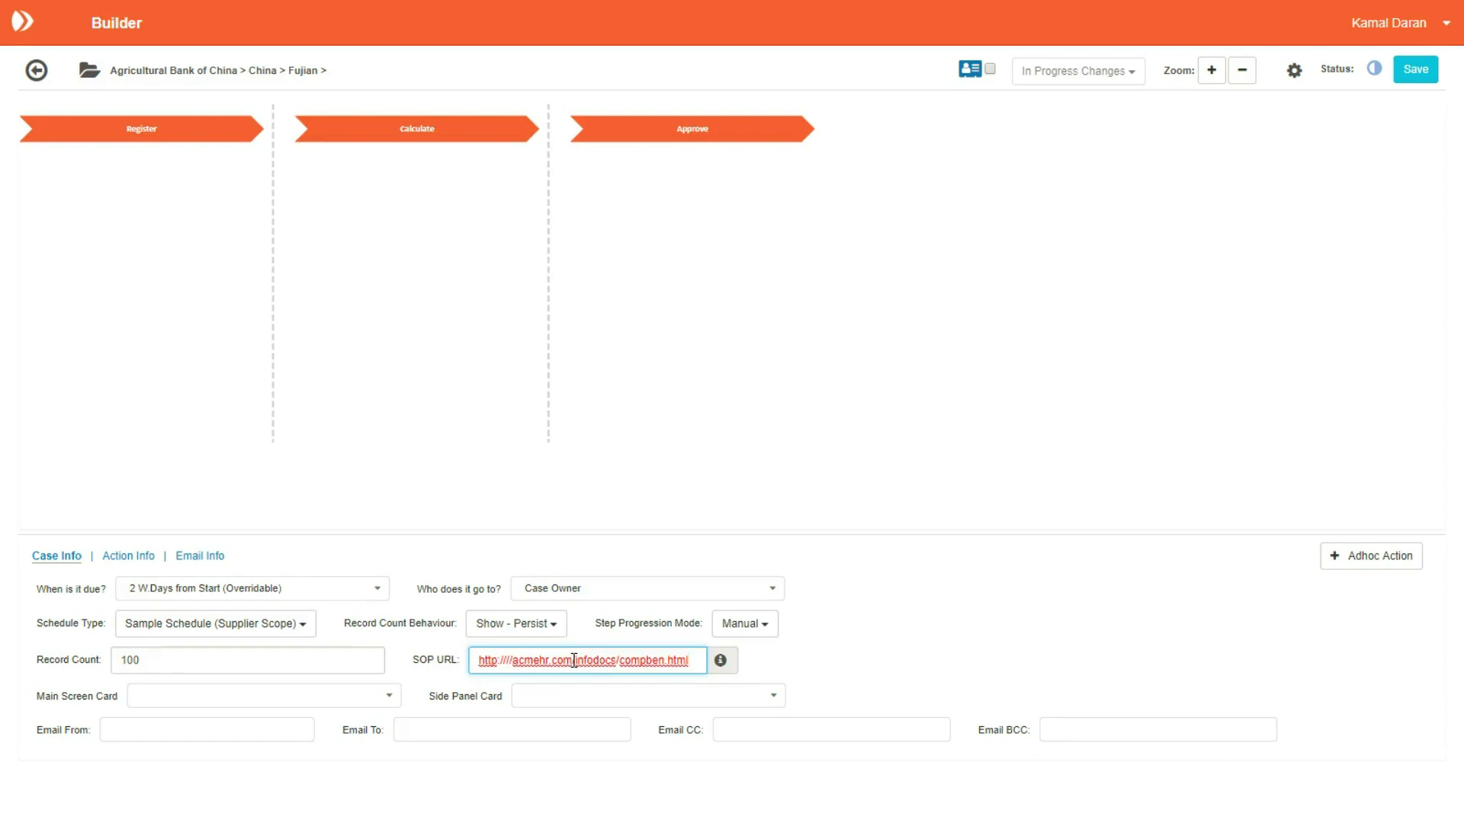
click(788, 657)
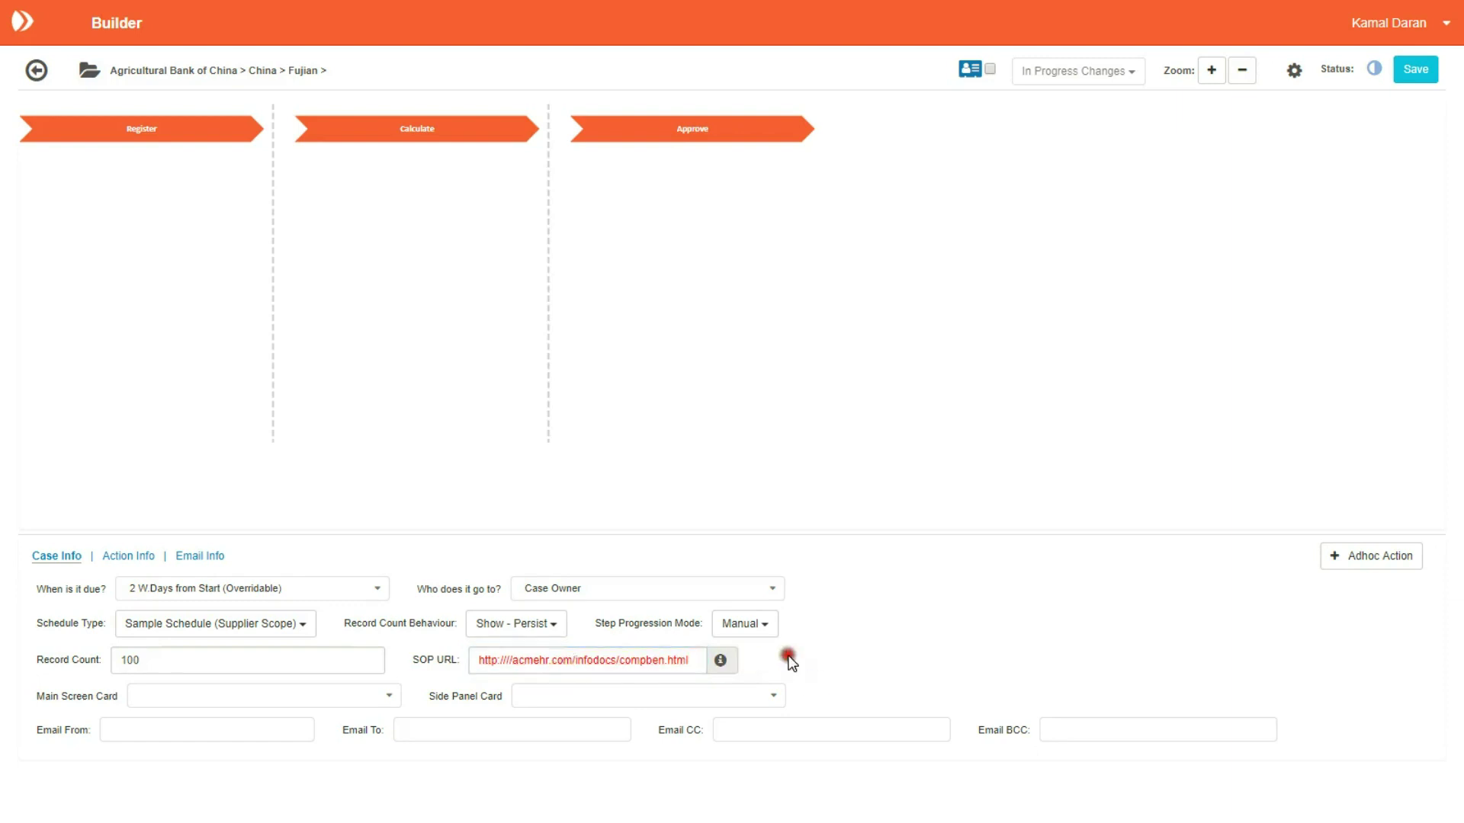
click(507, 662)
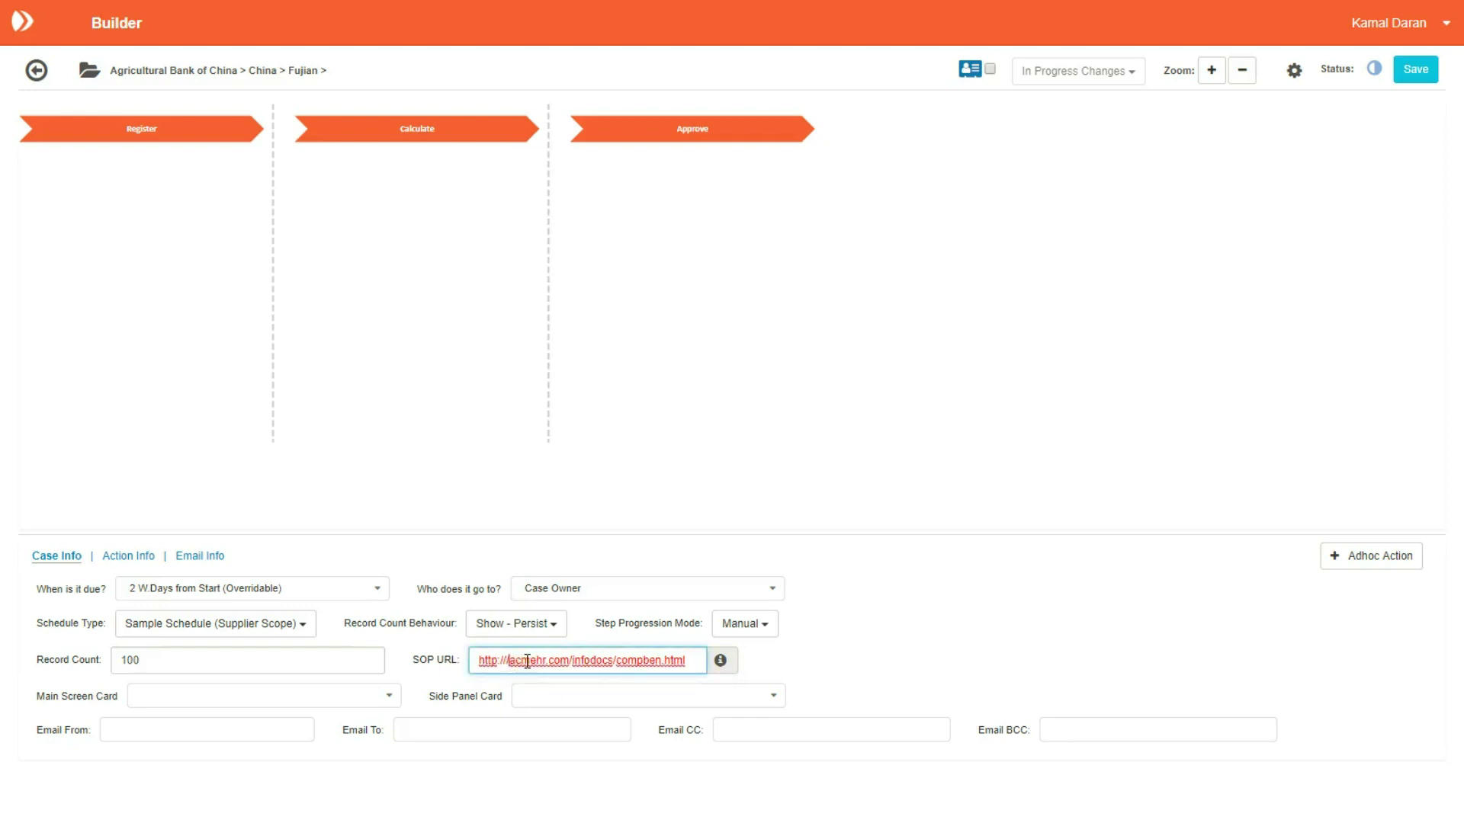
click(895, 673)
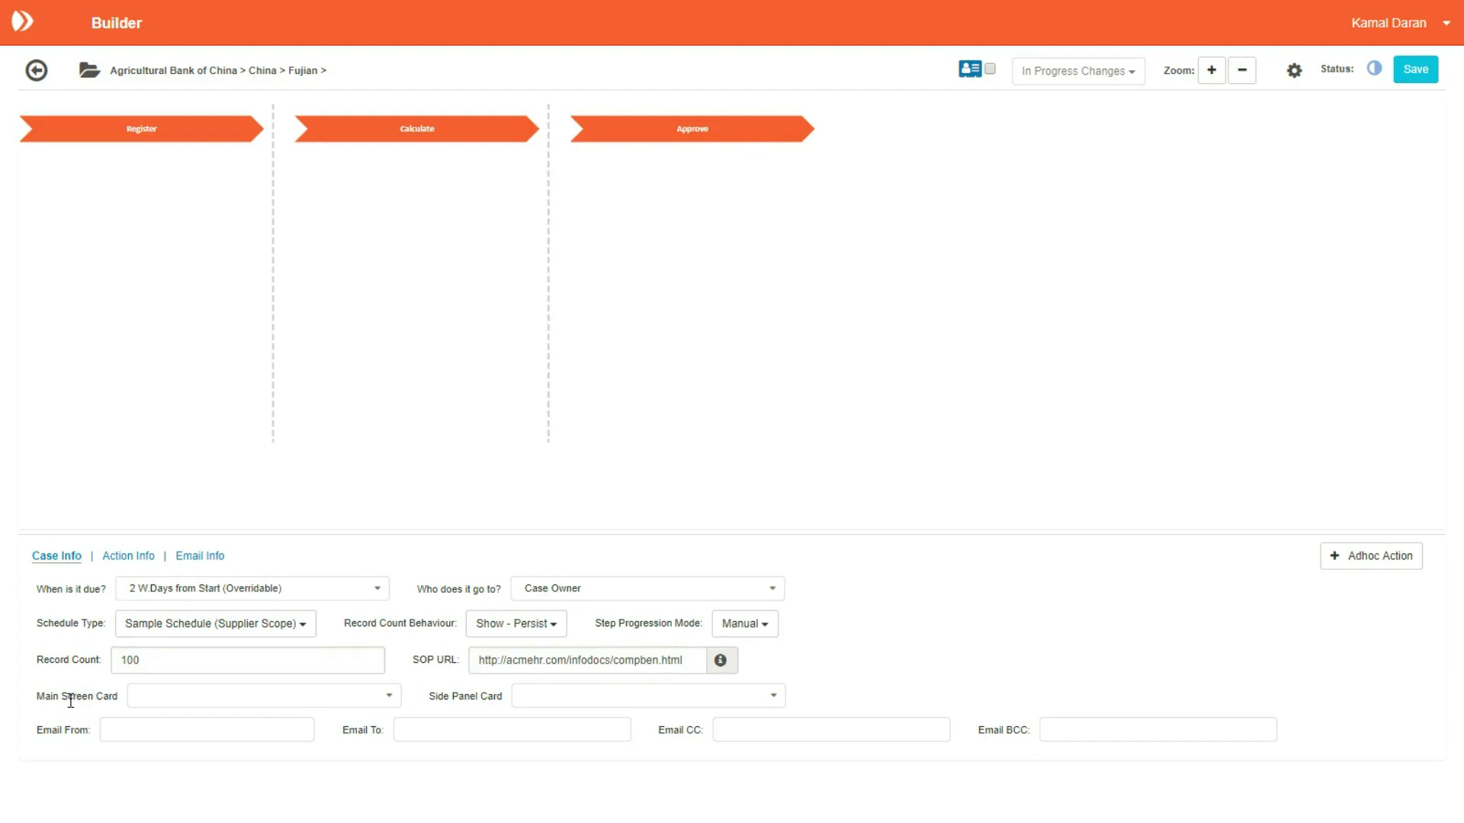
click(390, 697)
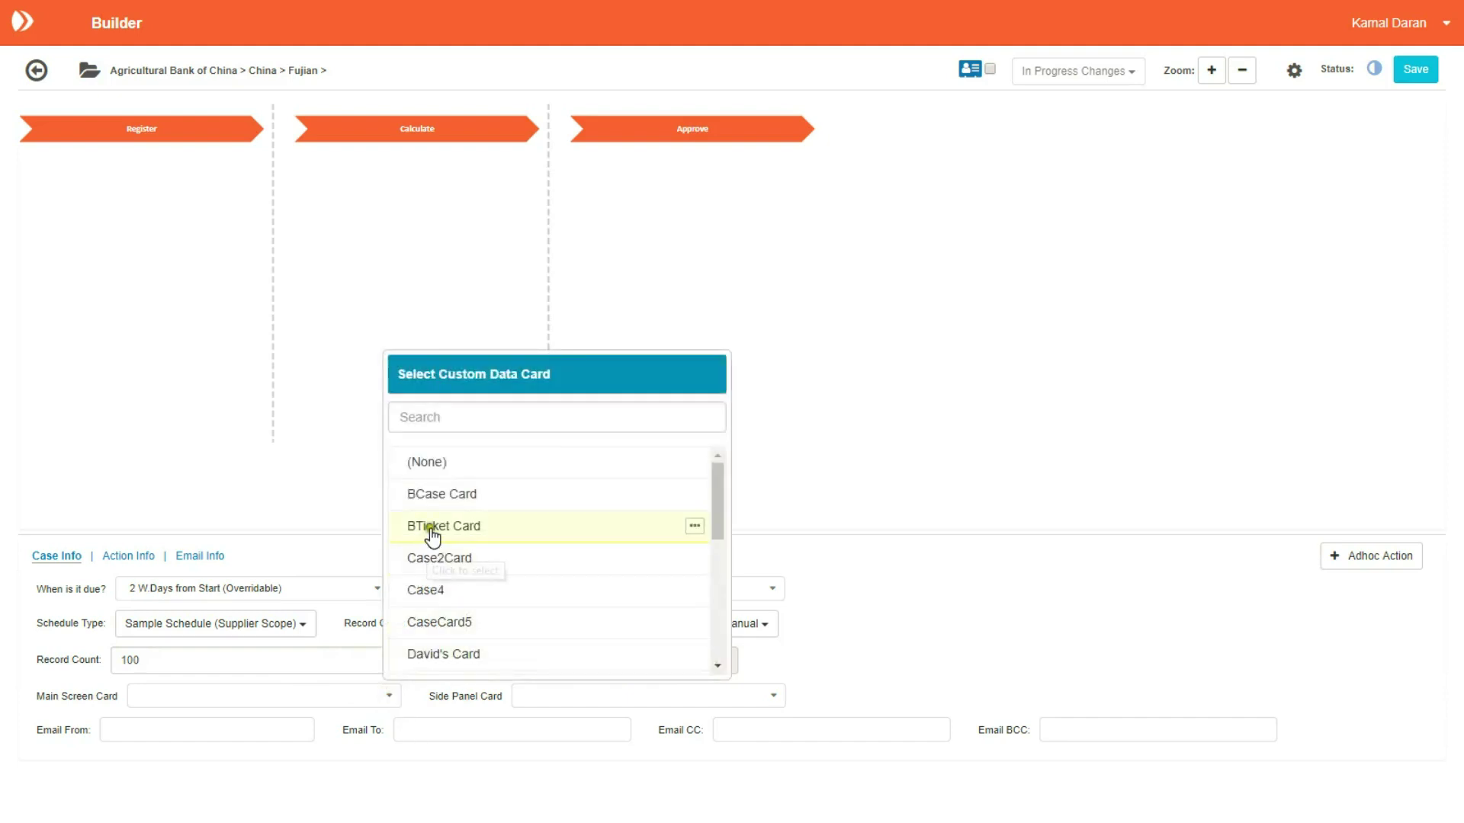
click(440, 494)
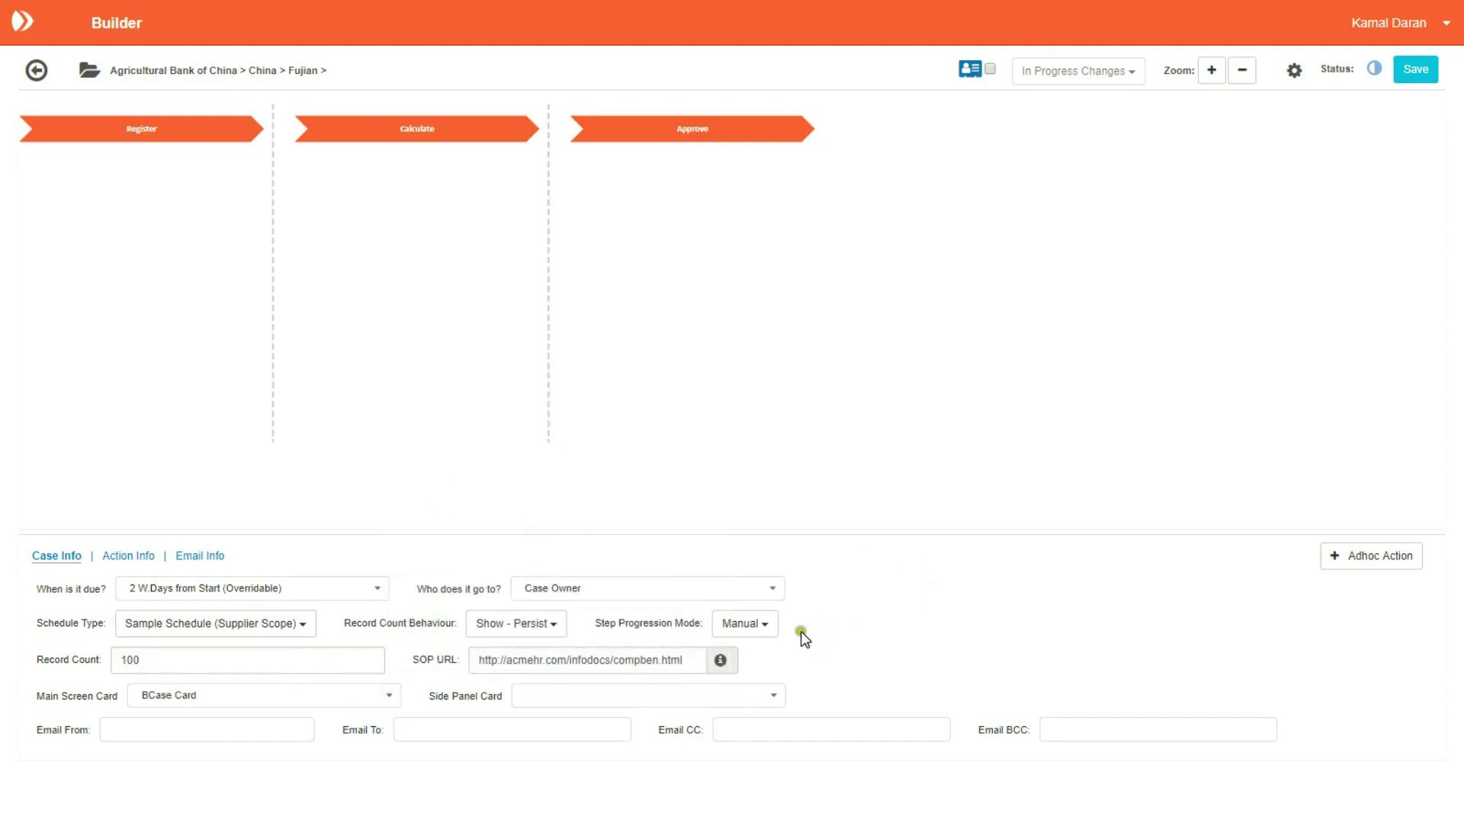
Step: Add a default response email address for the case's Email From setting
mouse_move(123, 734)
click(122, 734)
click(301, 732)
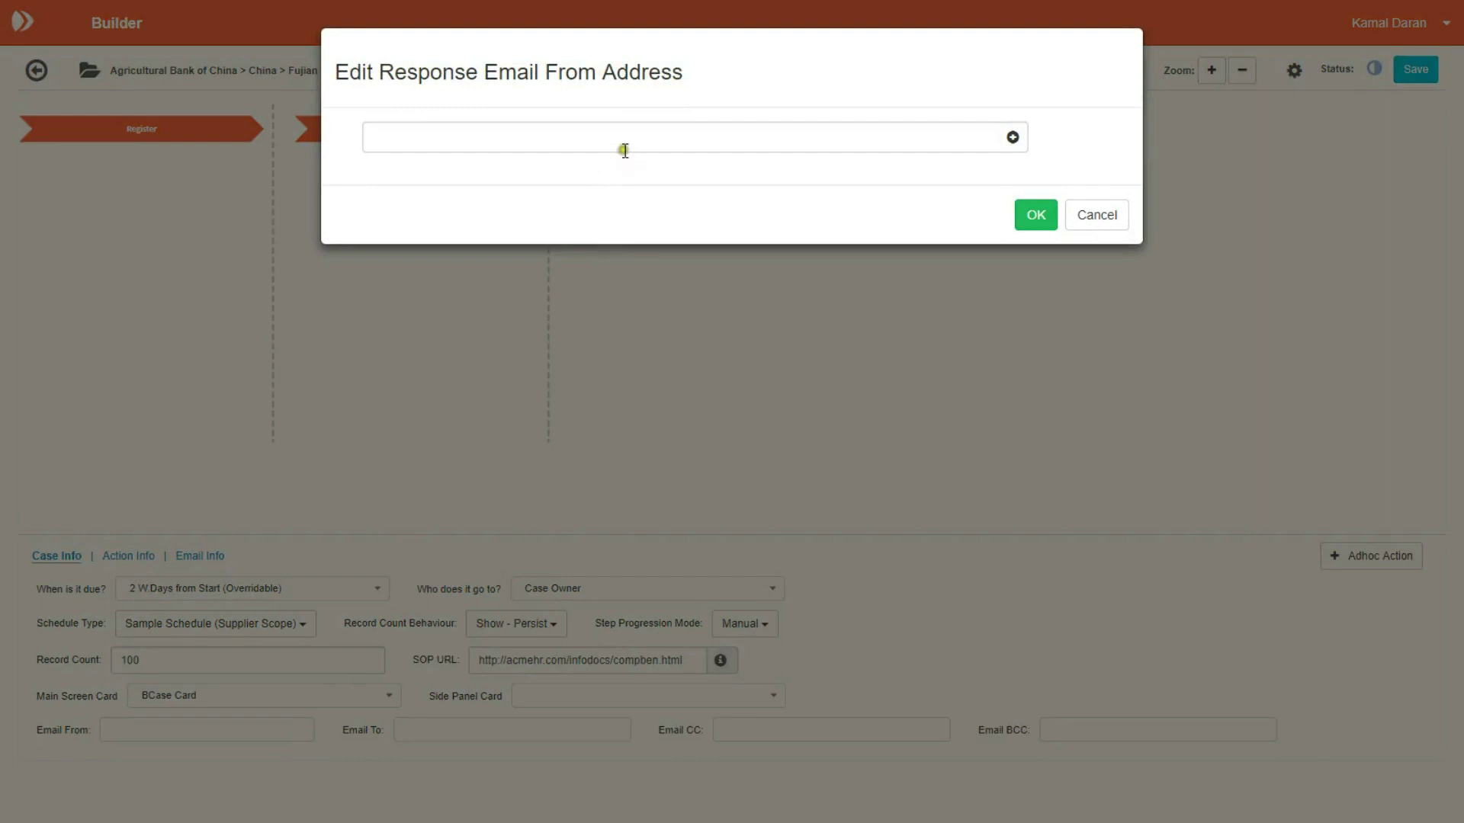
click(624, 150)
text(sample@hr.com)
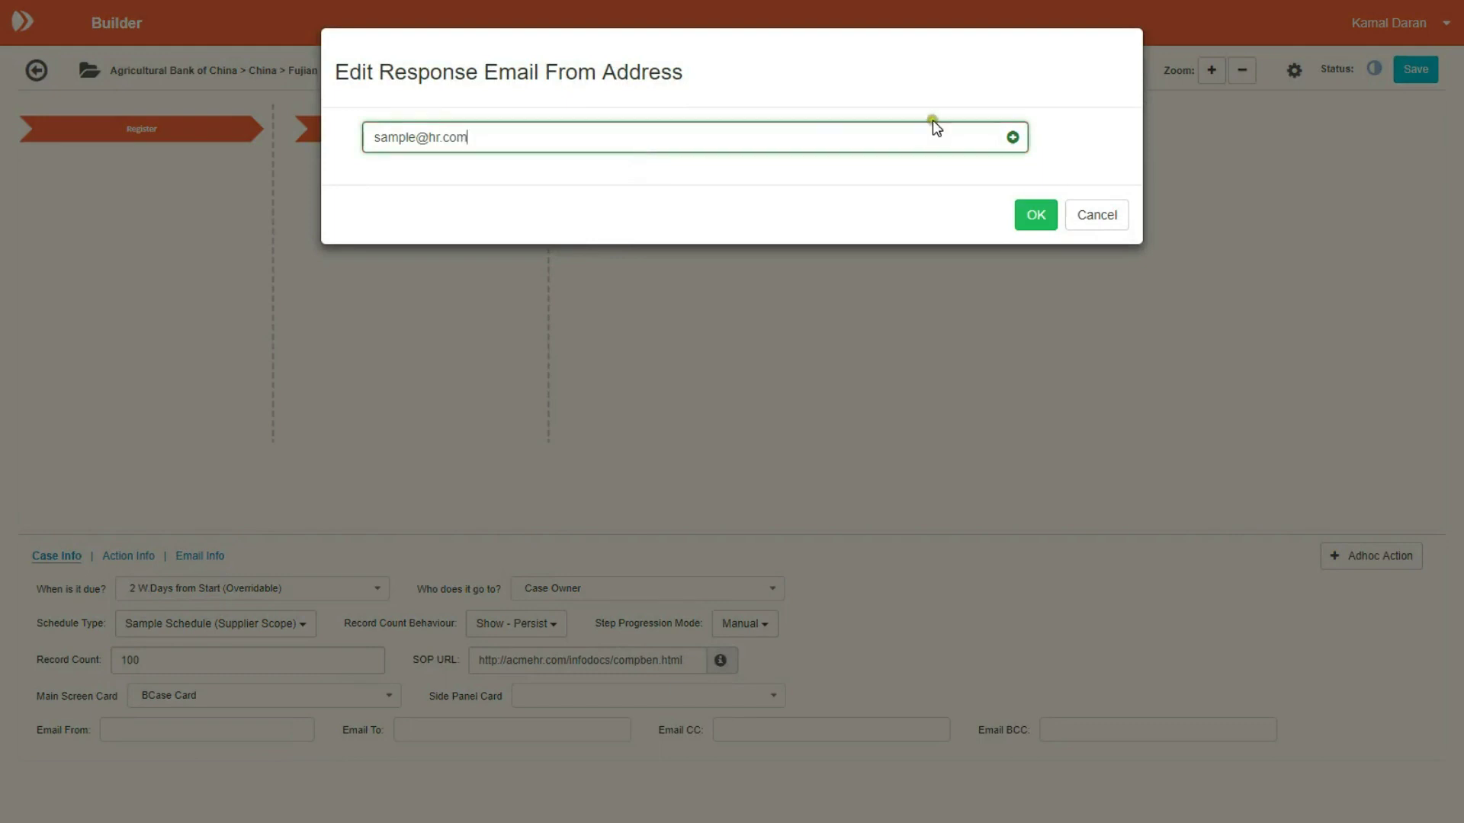
click(1012, 137)
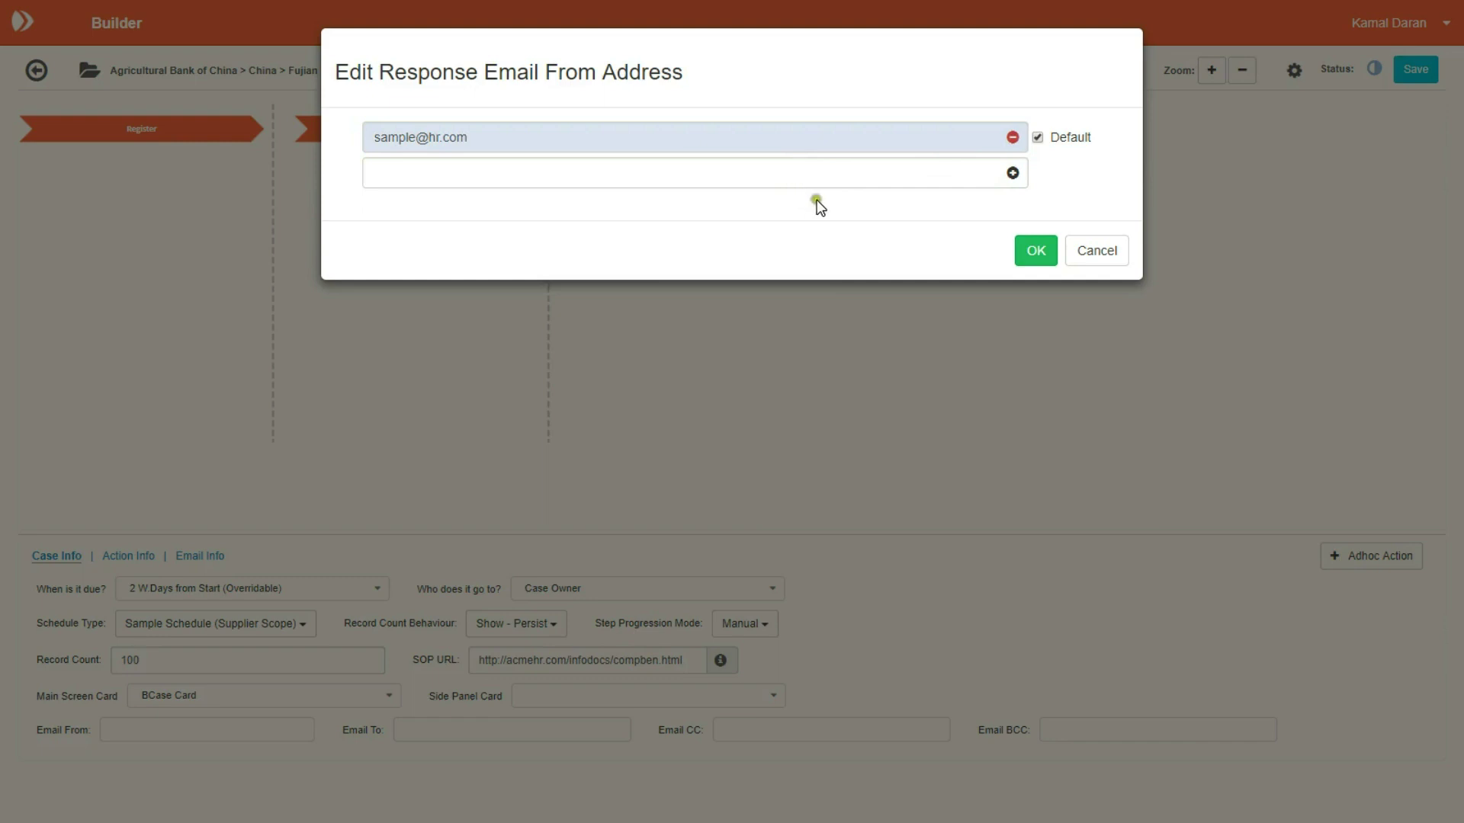
click(839, 174)
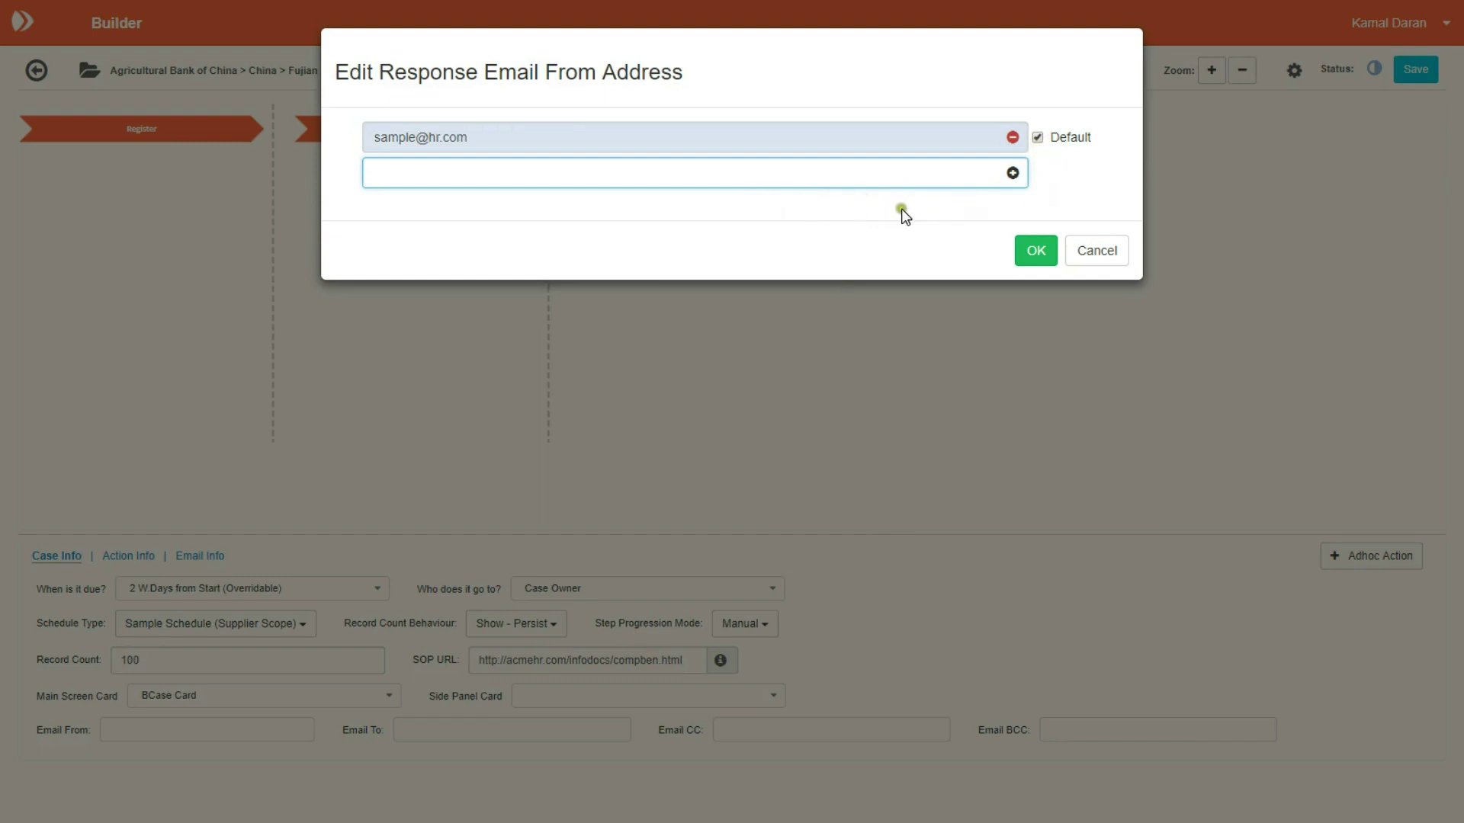
click(1044, 258)
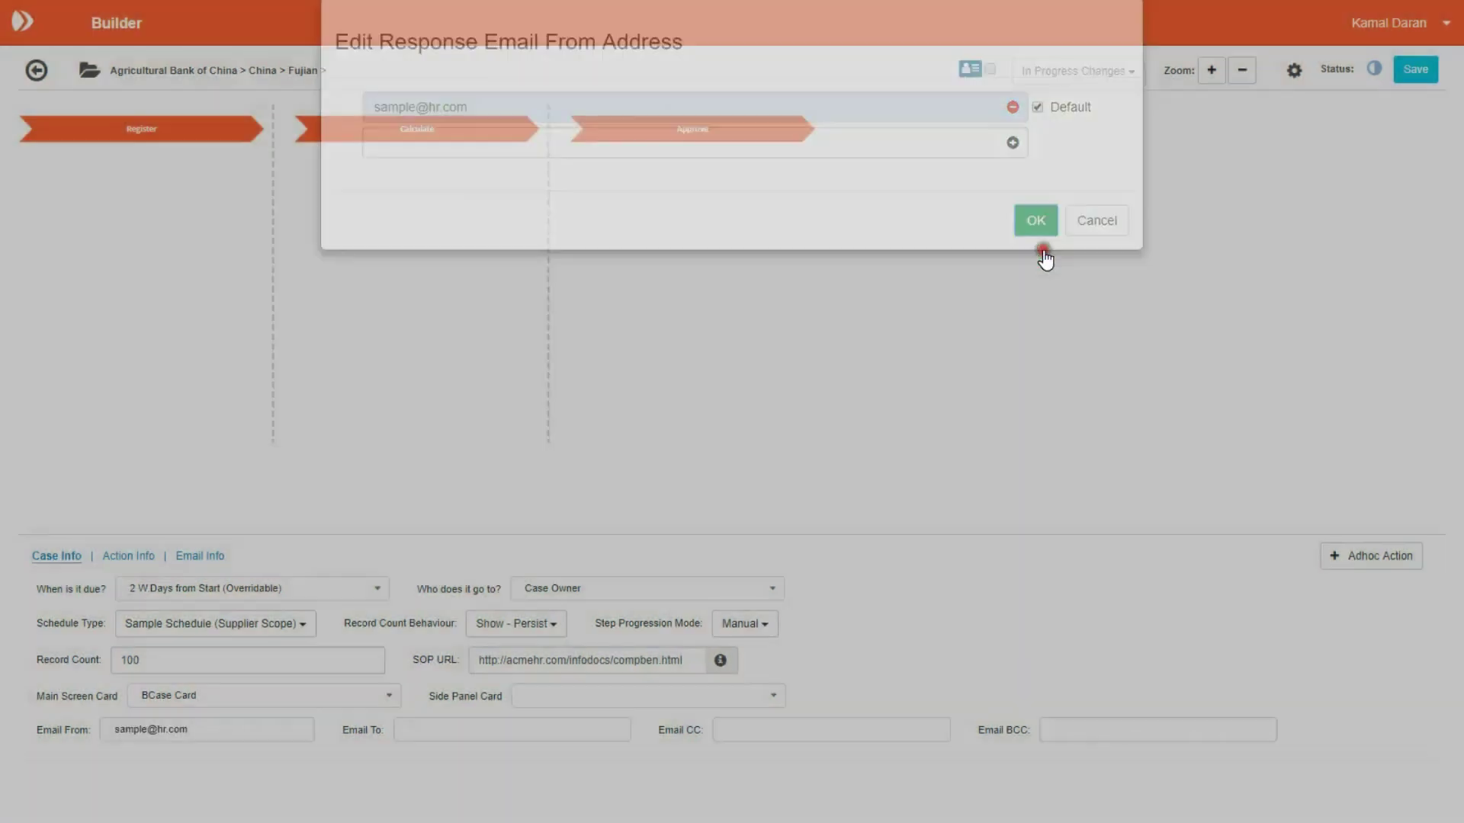
Step: View the Email To address editor and close it without adding an address
click(619, 729)
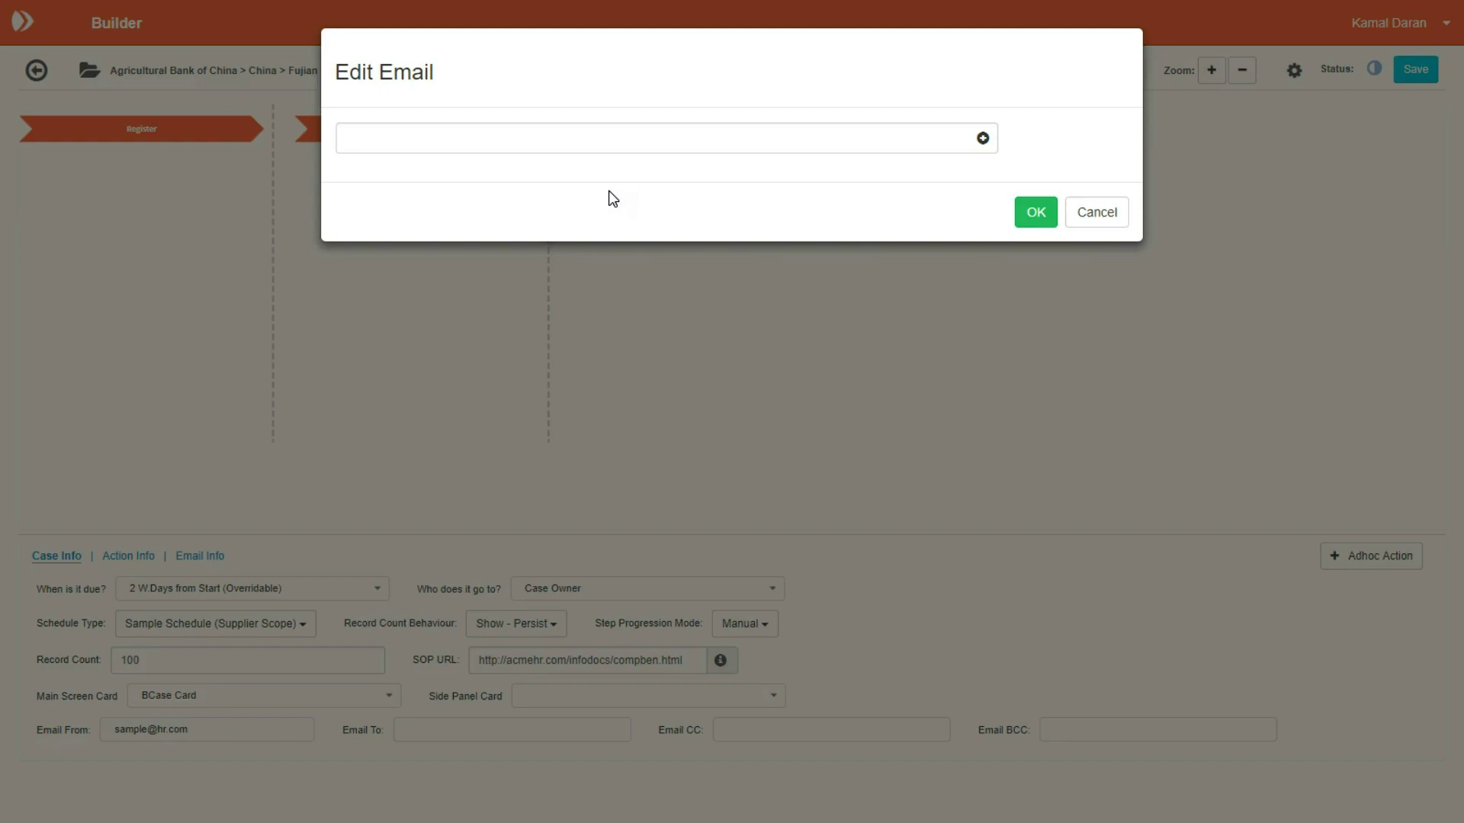
click(1098, 214)
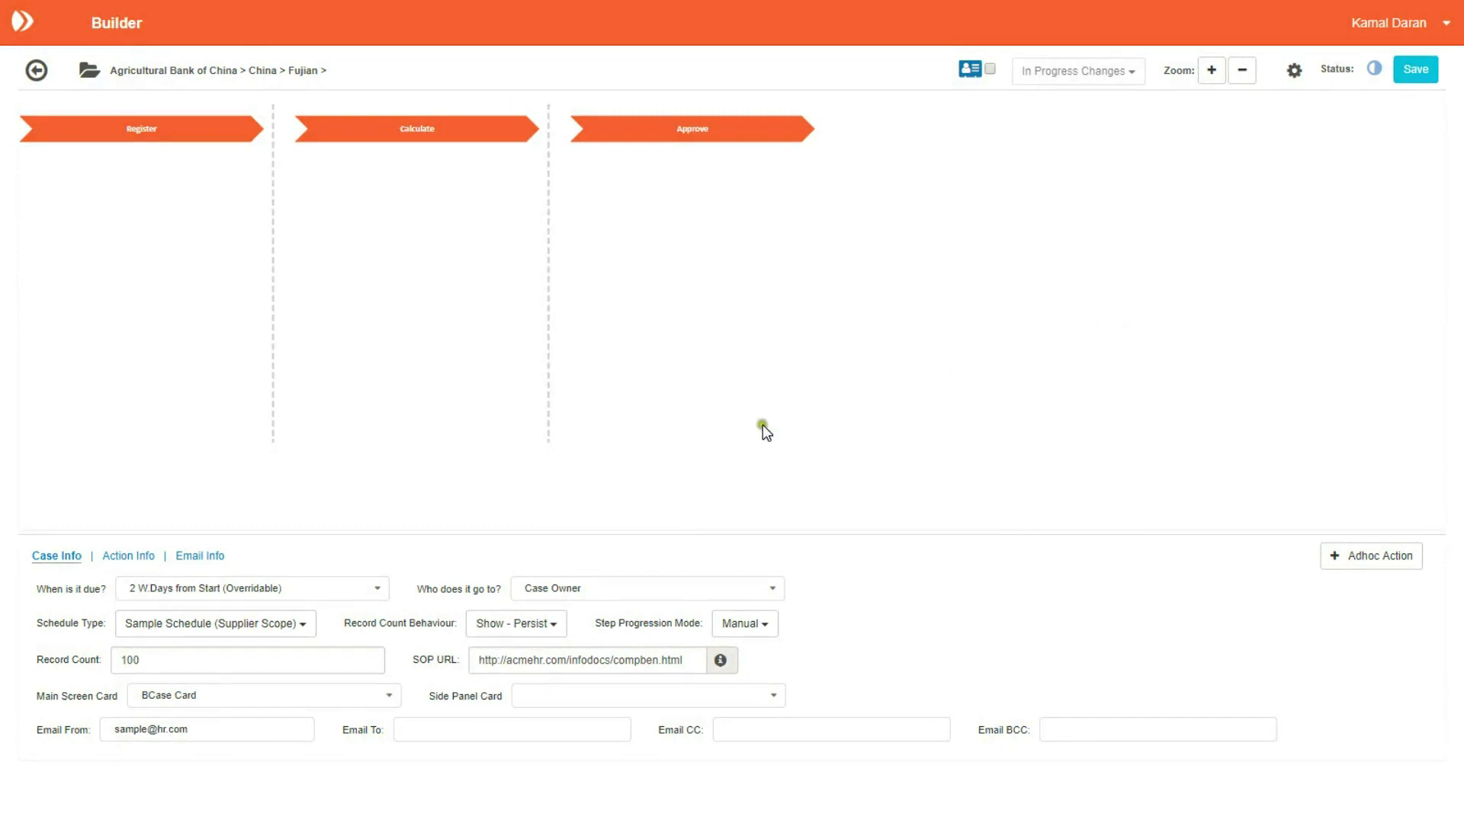
Step: Open the action information settings of the case
click(127, 561)
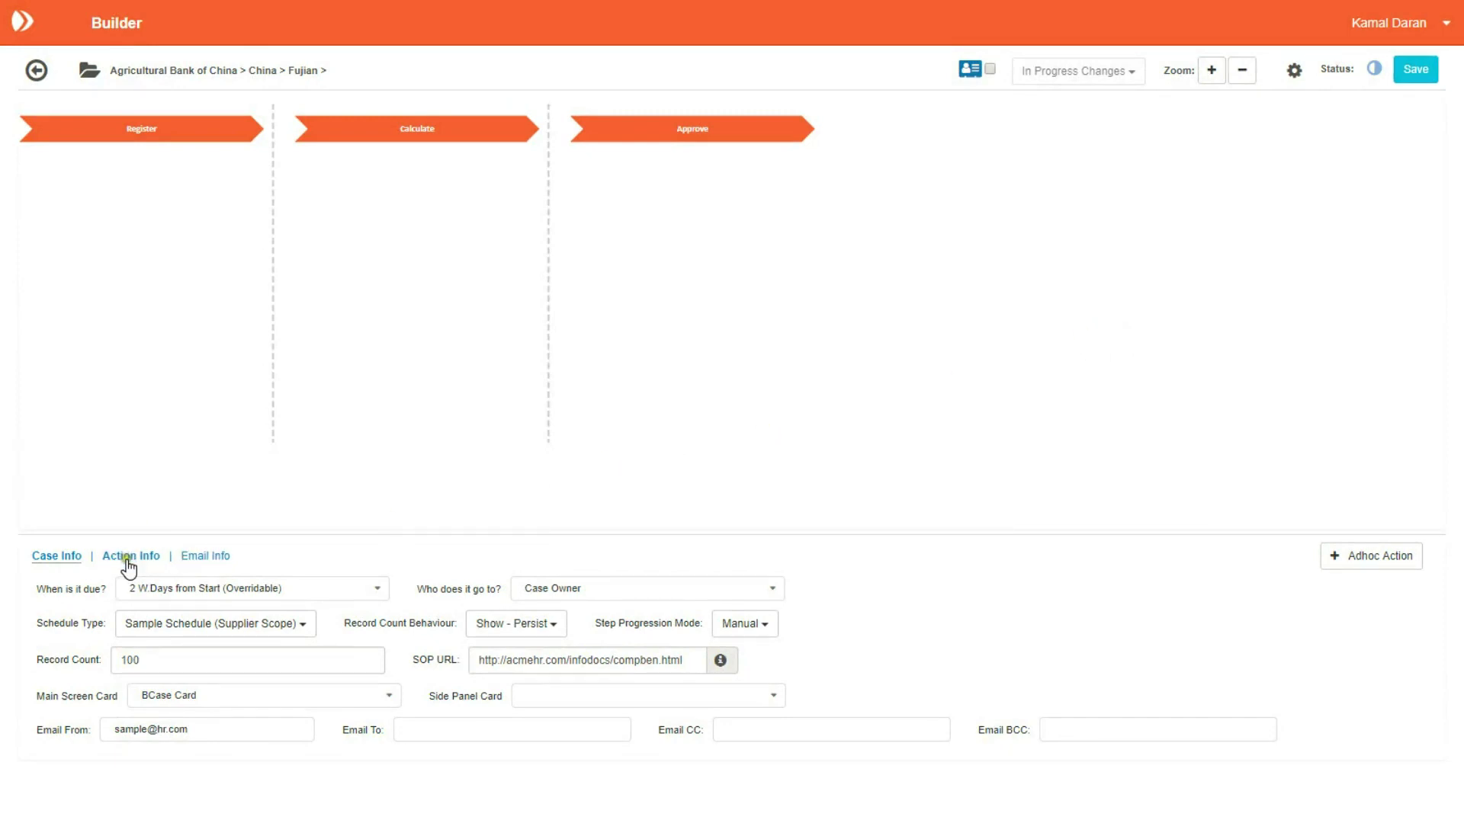